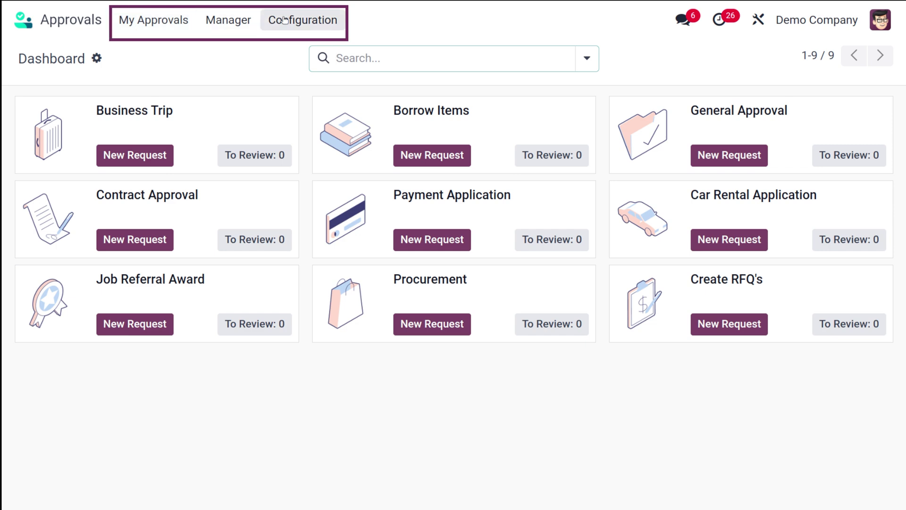
Step: Browse the manager, configuration and personal approval menus
left_click(251, 24)
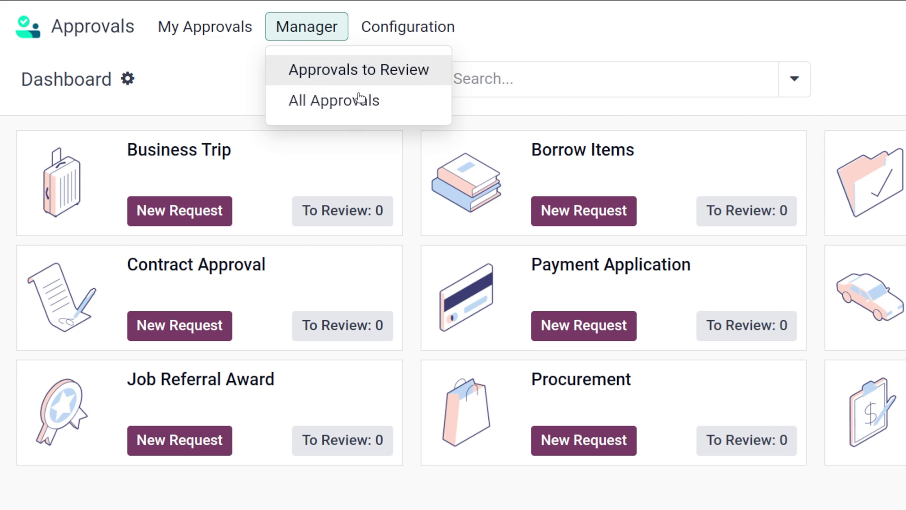
left_click(419, 32)
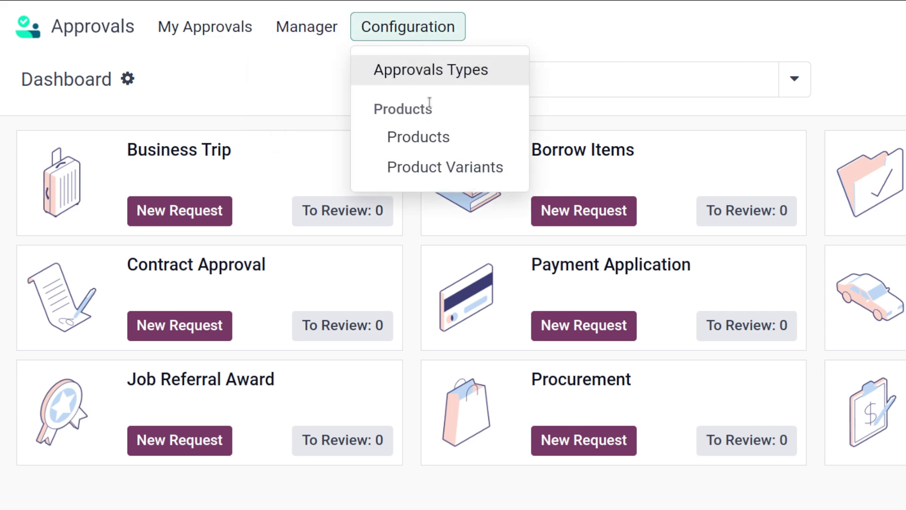
left_click(237, 86)
left_click(210, 38)
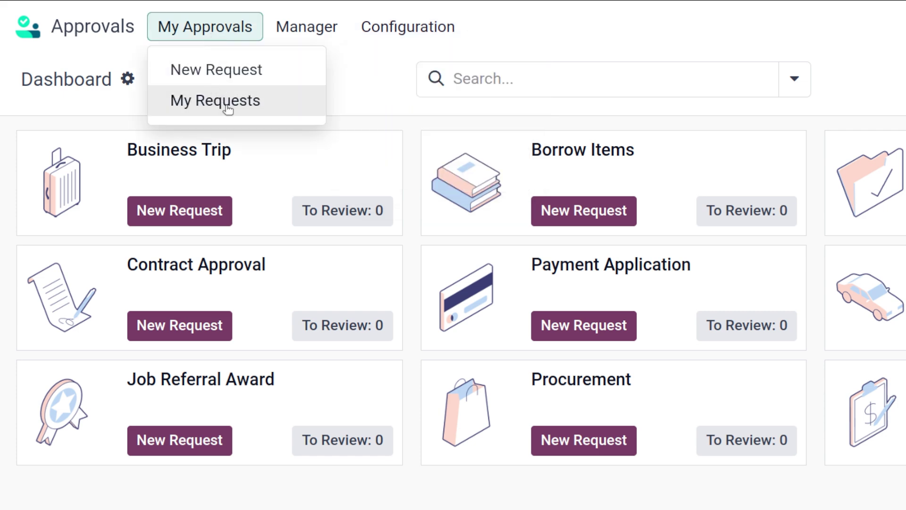
left_click(341, 94)
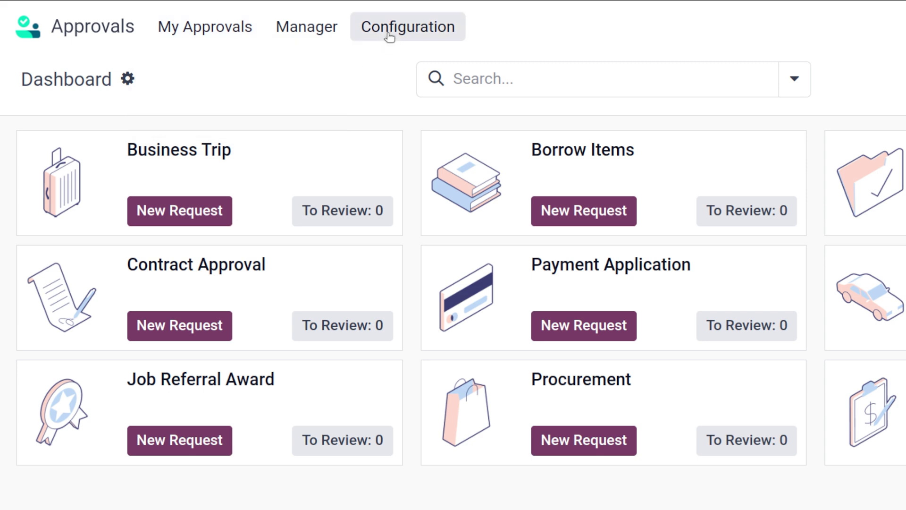
left_click(219, 31)
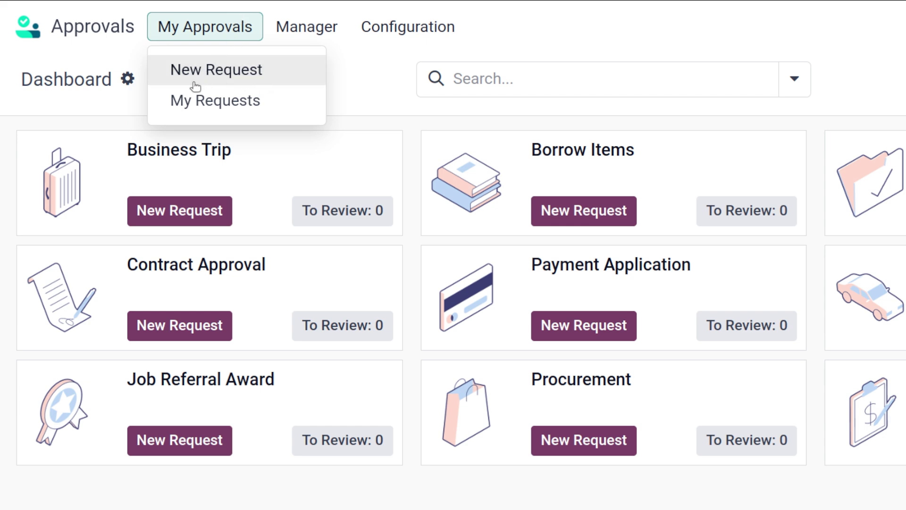
left_click(406, 63)
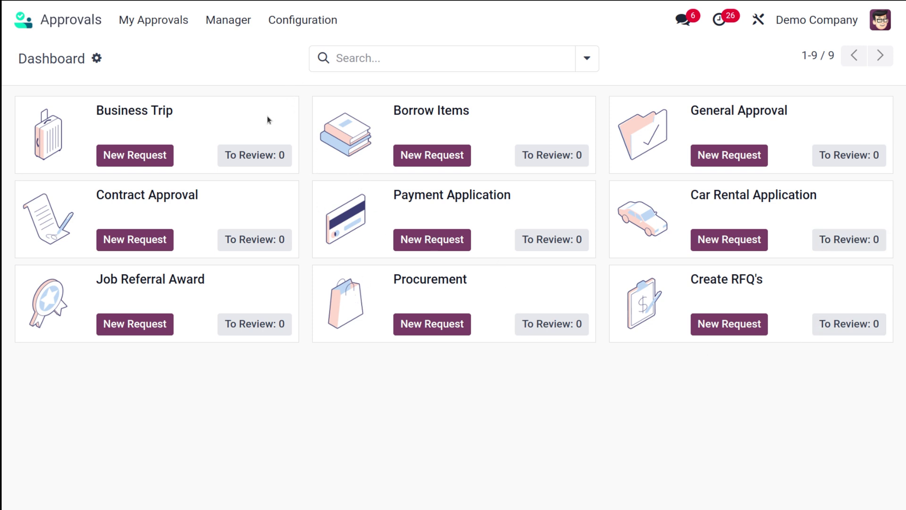
Step: From Configuration > Approval Types, create a new approval type named 'vacation'
left_click(291, 22)
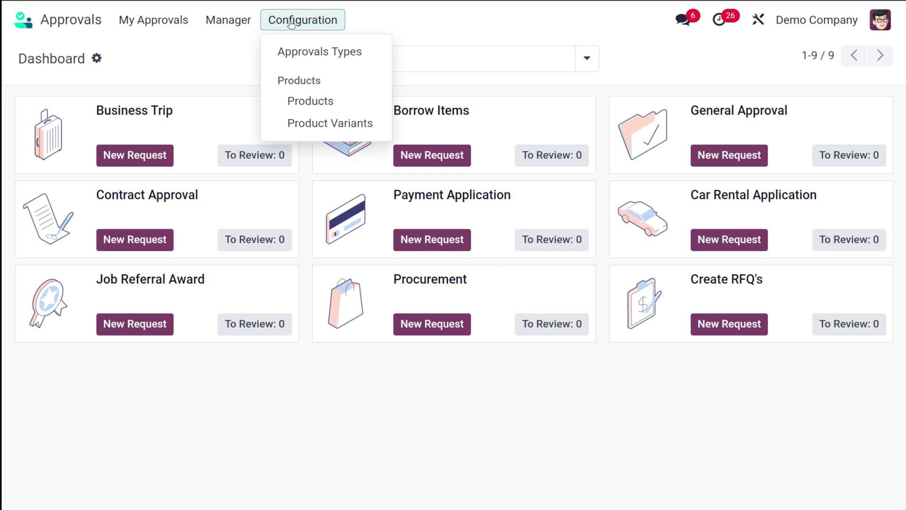
left_click(293, 52)
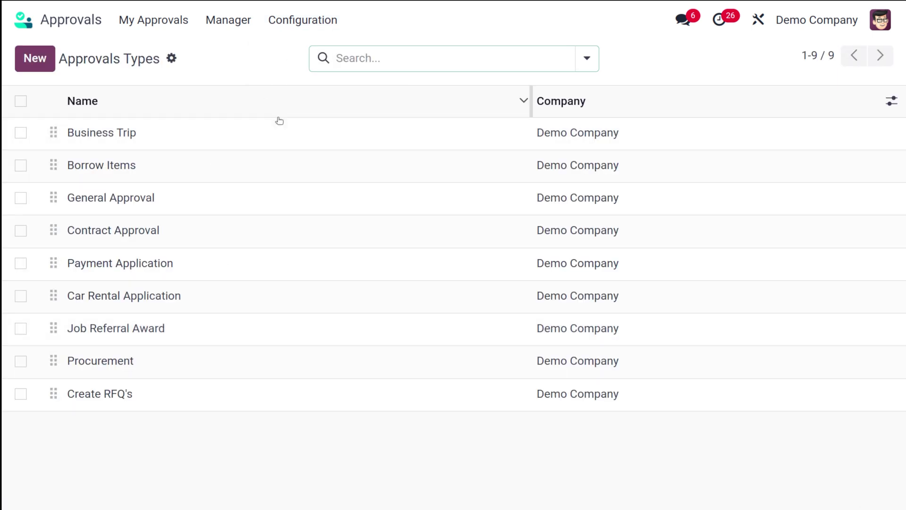
left_click(32, 55)
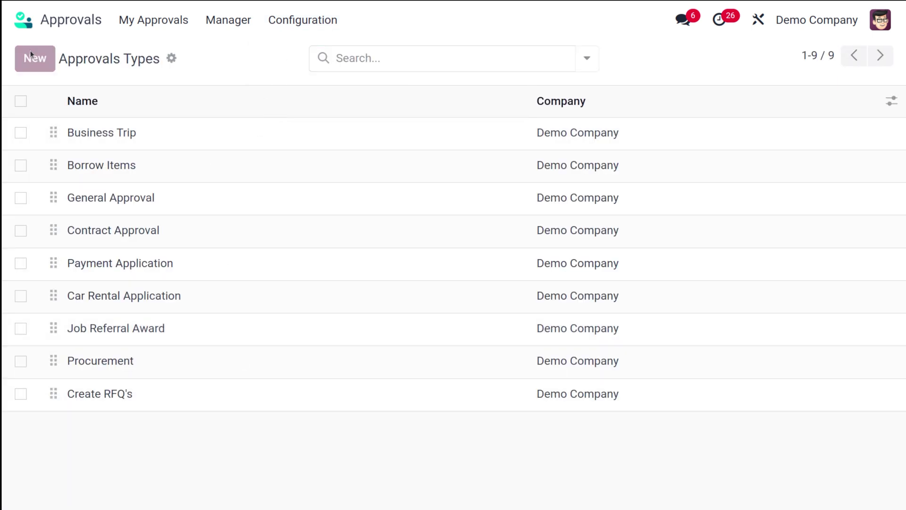
type("vacat")
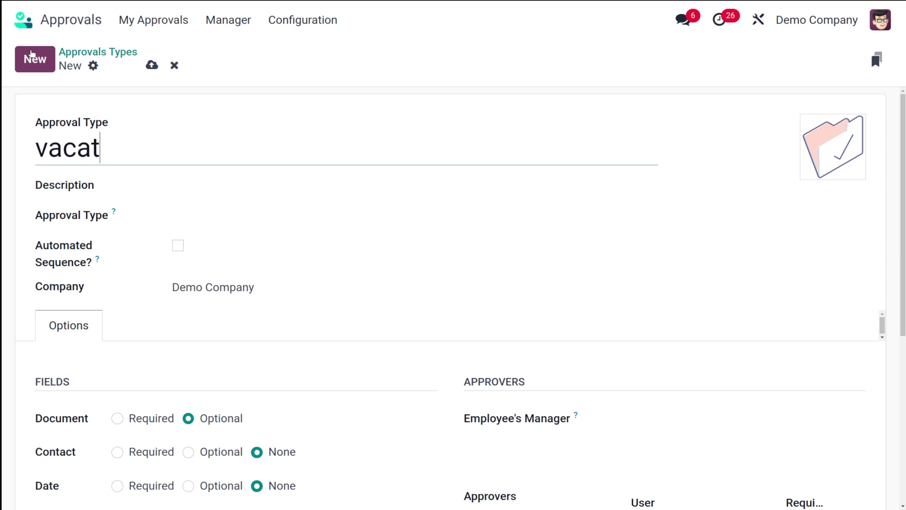
type("ion")
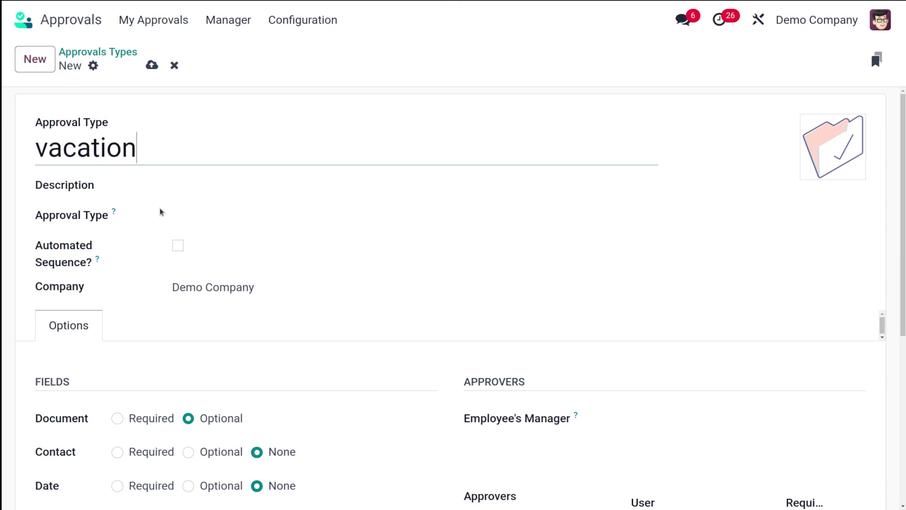
Step: Enter the description 'This is a new typw'
left_click(174, 185)
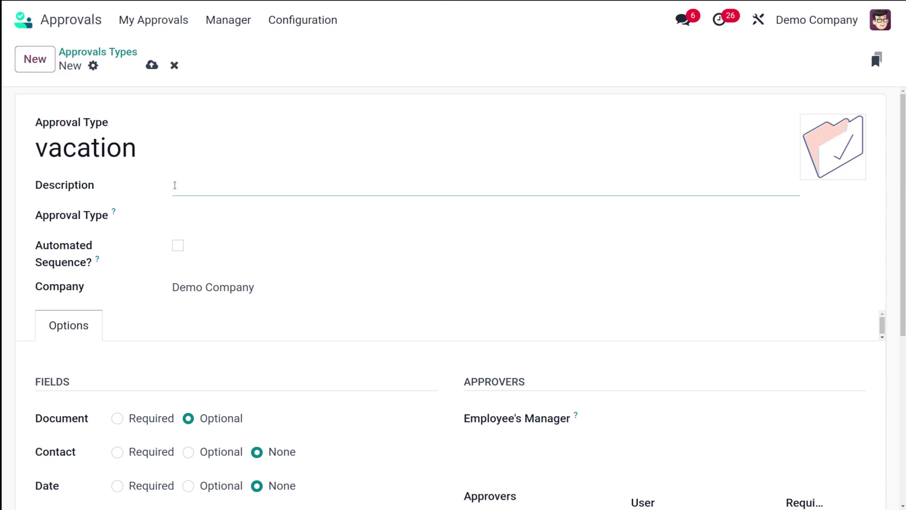
type("This is a new typw")
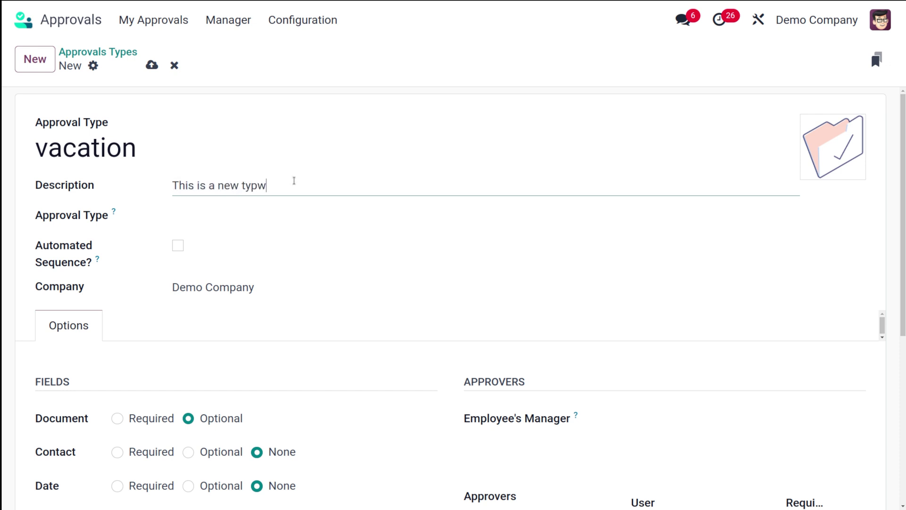
Step: Set the approval type to Create RFQ's, enable Automated Sequence, and enter code VAC
left_click(234, 213)
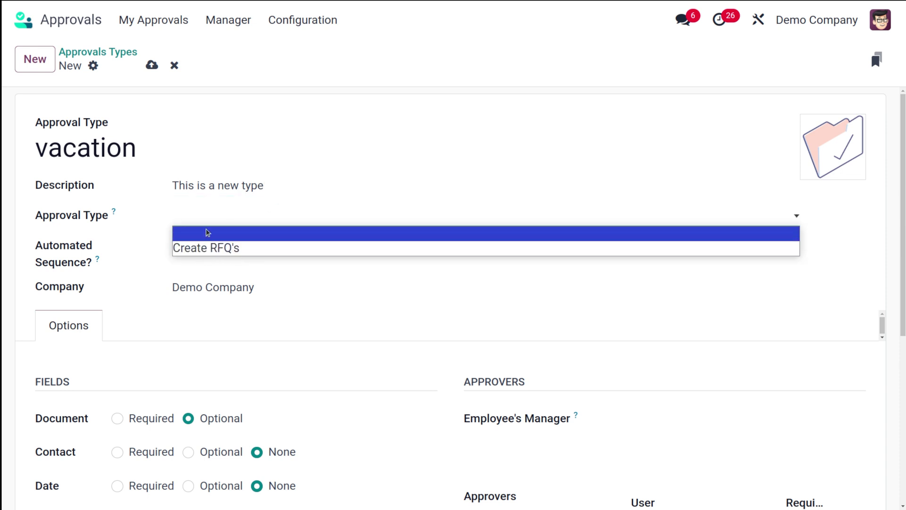
left_click(206, 249)
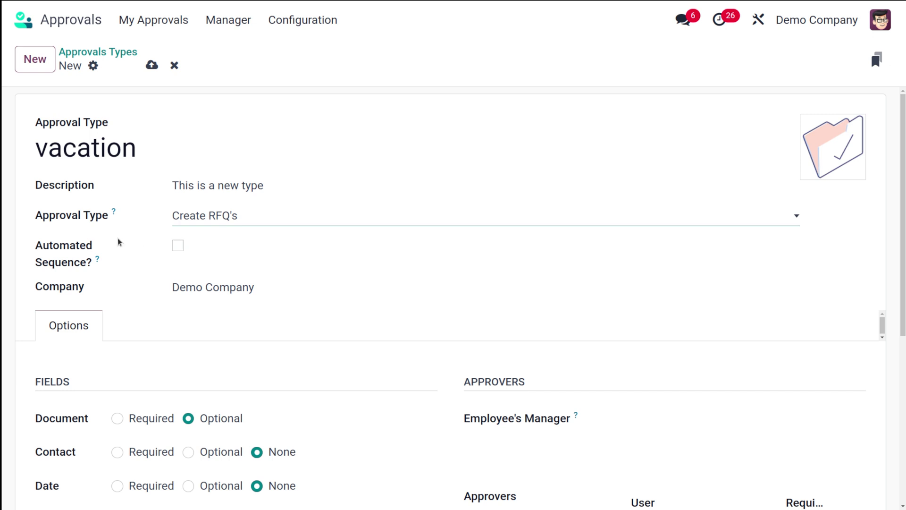
left_click(178, 245)
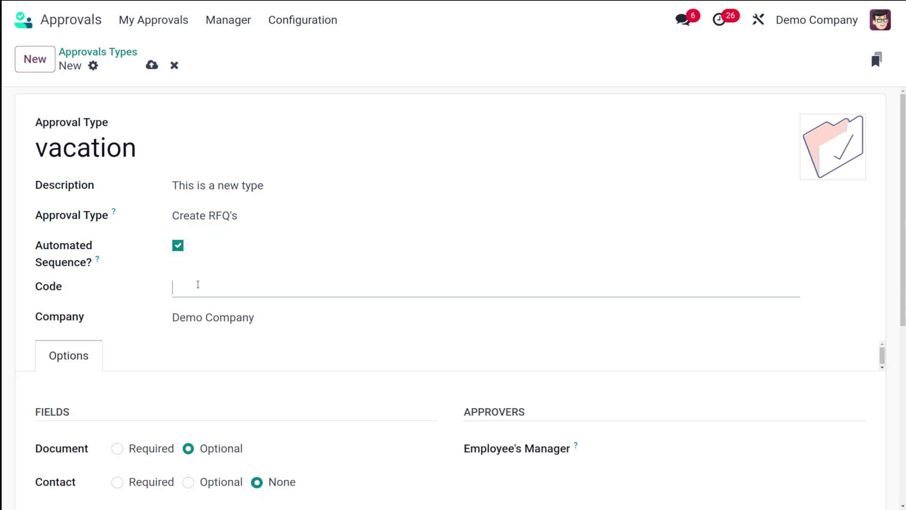
left_click(197, 284)
type("VAC")
scroll(199, 345, "down", 2)
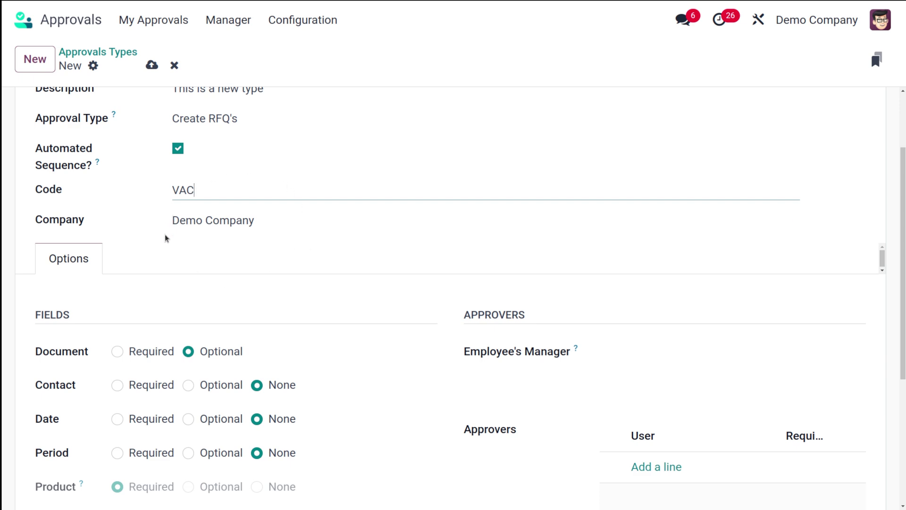
scroll(183, 257, "up", 2)
scroll(214, 275, "down", 7)
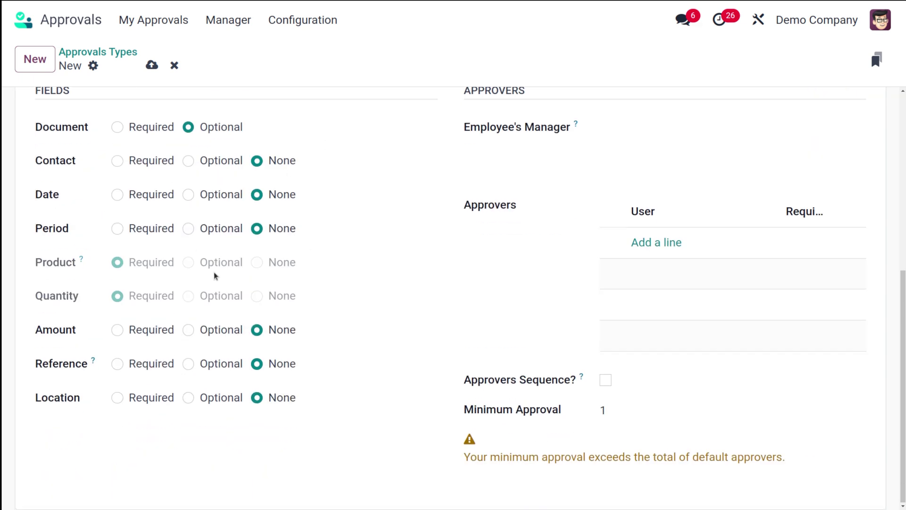
scroll(215, 276, "up", 2)
Step: Set the Contact, Date and Period fields to Optional
scroll(215, 276, "down", 2)
left_click(188, 161)
left_click(189, 195)
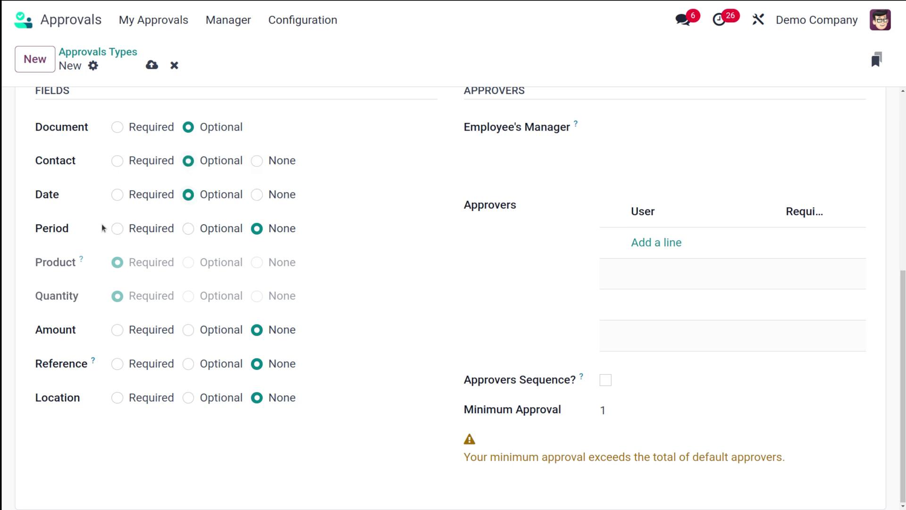
left_click(189, 229)
mouse_move(577, 125)
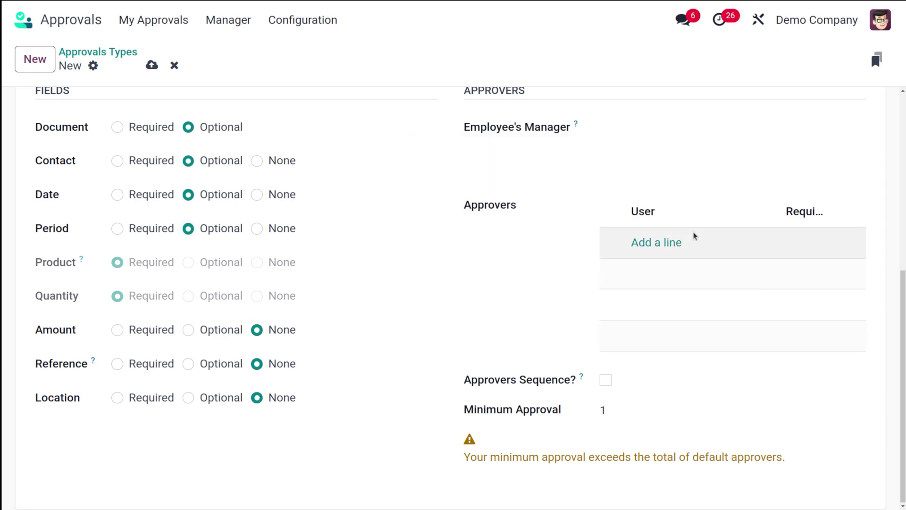
Step: Add two approver rows, choosing a user for each
left_click(642, 245)
left_click(649, 242)
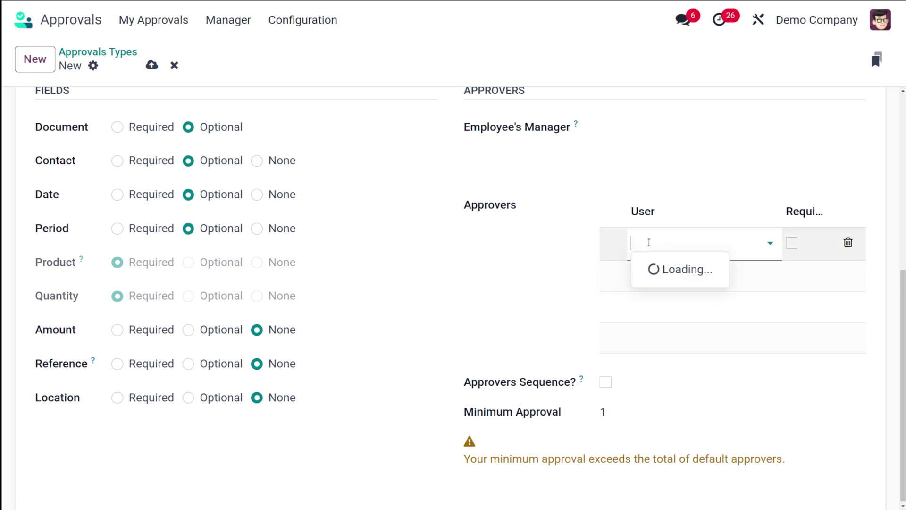
left_click(665, 270)
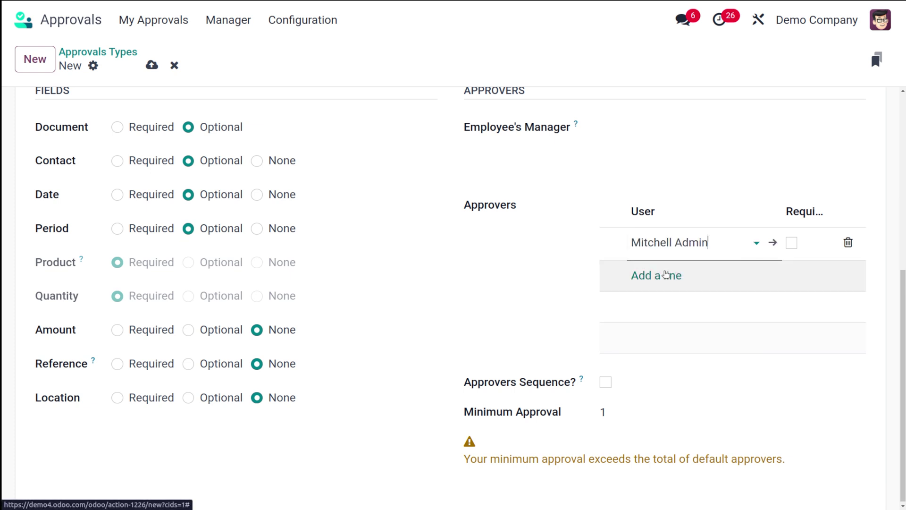
scroll(656, 276, "up", 1)
left_click(651, 318)
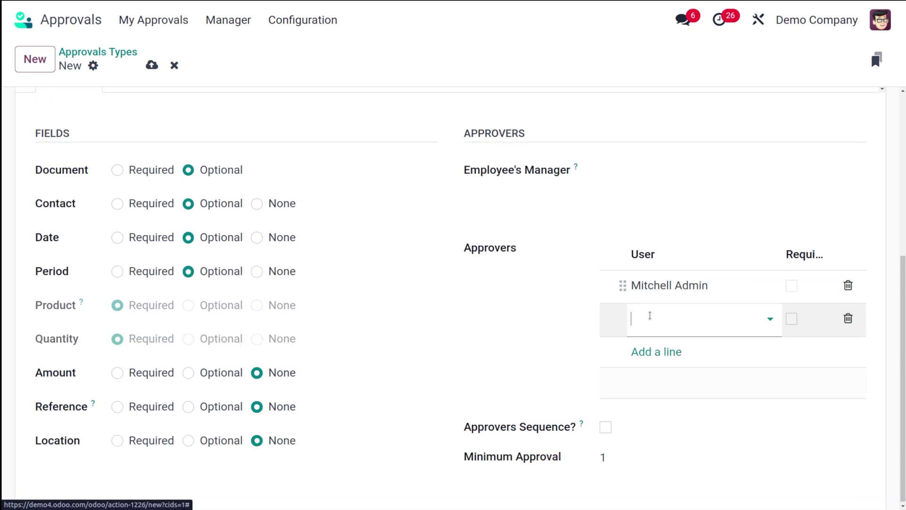
left_click(663, 315)
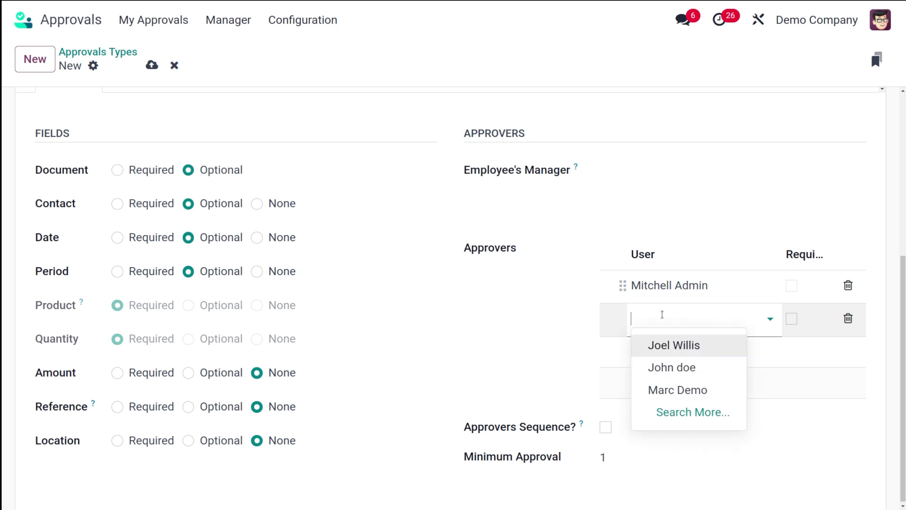
left_click(662, 345)
left_click(519, 332)
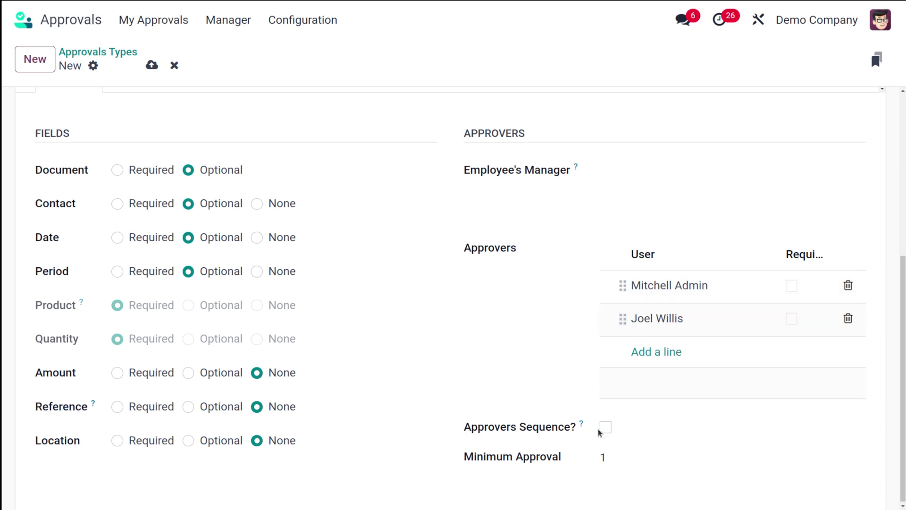
Step: Leave Minimum Approval at 1
scroll(682, 430, "down", 1)
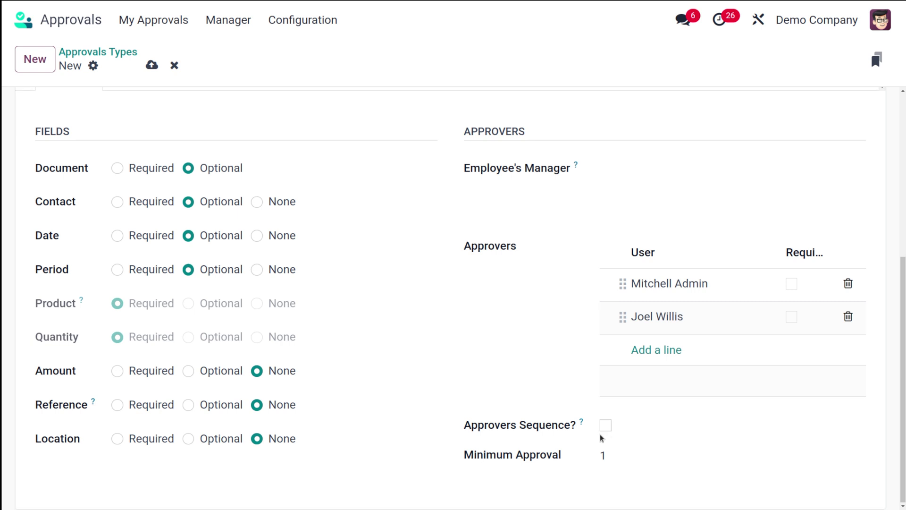
left_click(602, 454)
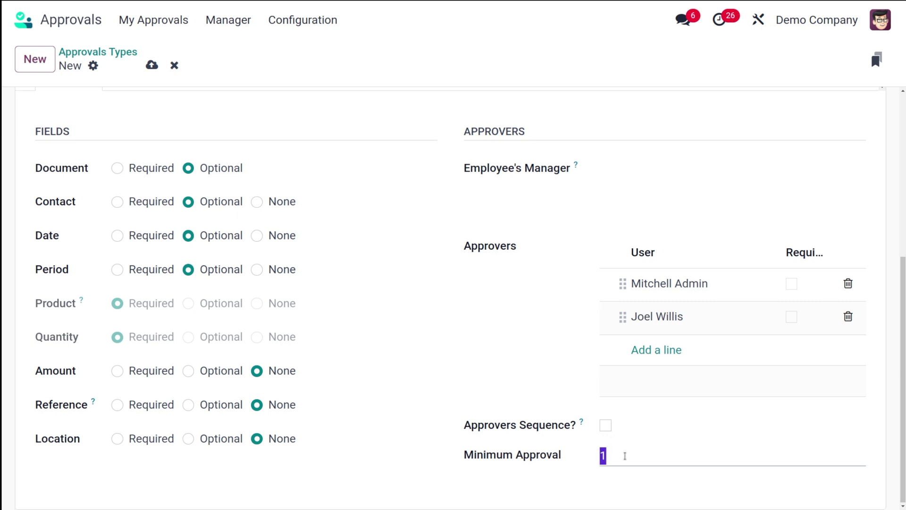
left_click(622, 455)
scroll(496, 233, "up", 6)
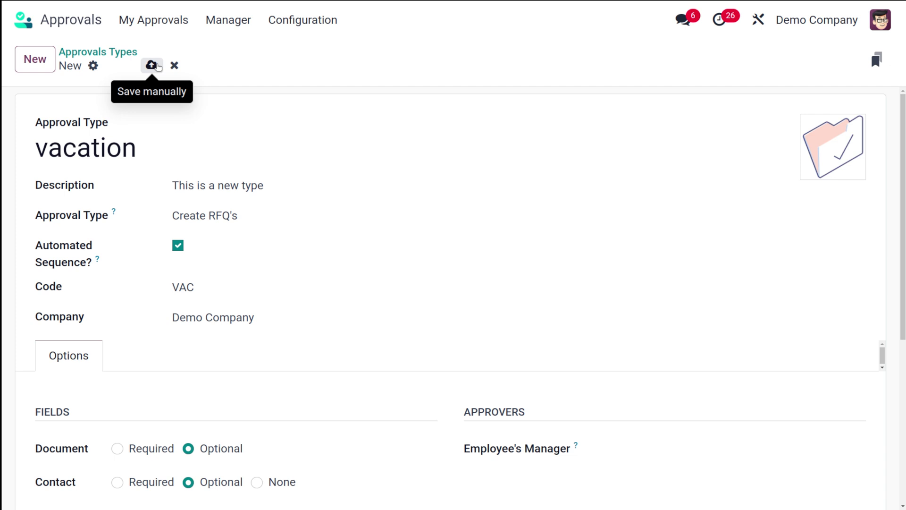
Step: Save the vacation type and go to My Approvals > New Request
left_click(157, 66)
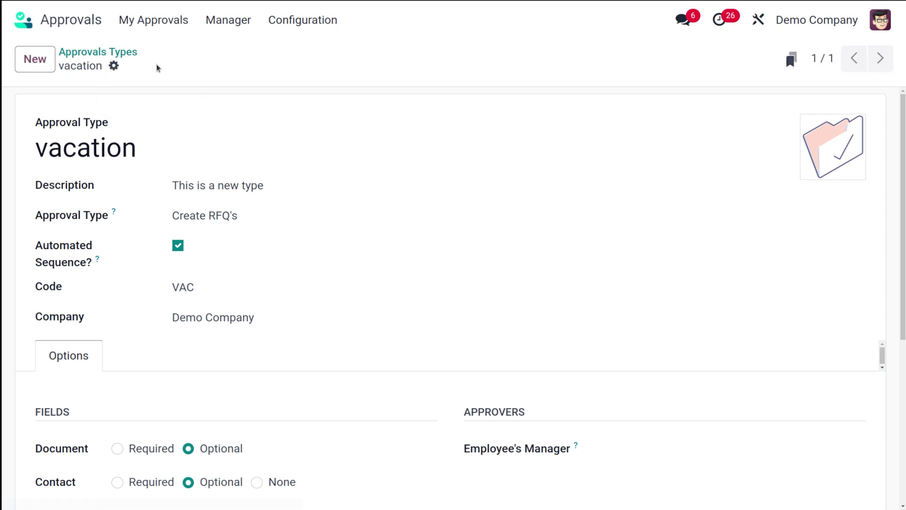
left_click(149, 24)
left_click(127, 51)
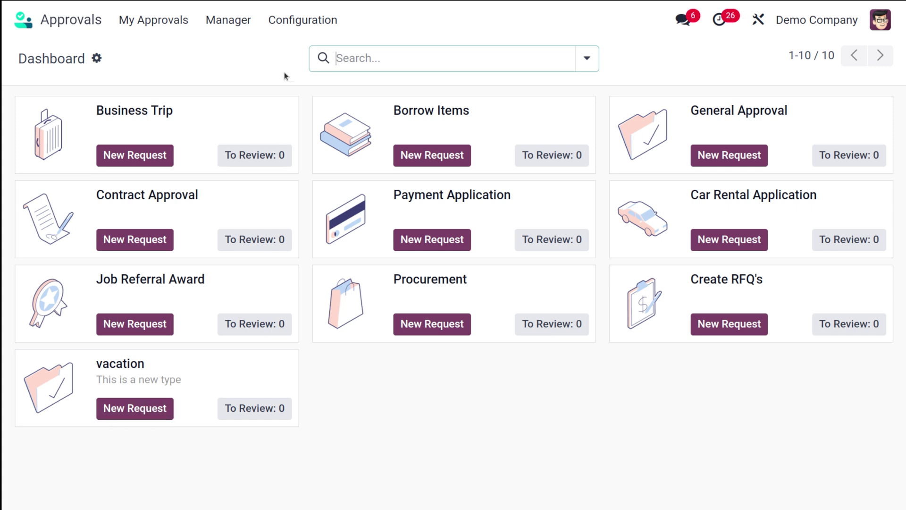
Step: Open Configuration > Products and start a new product, keeping Product Type Consumable
left_click(293, 25)
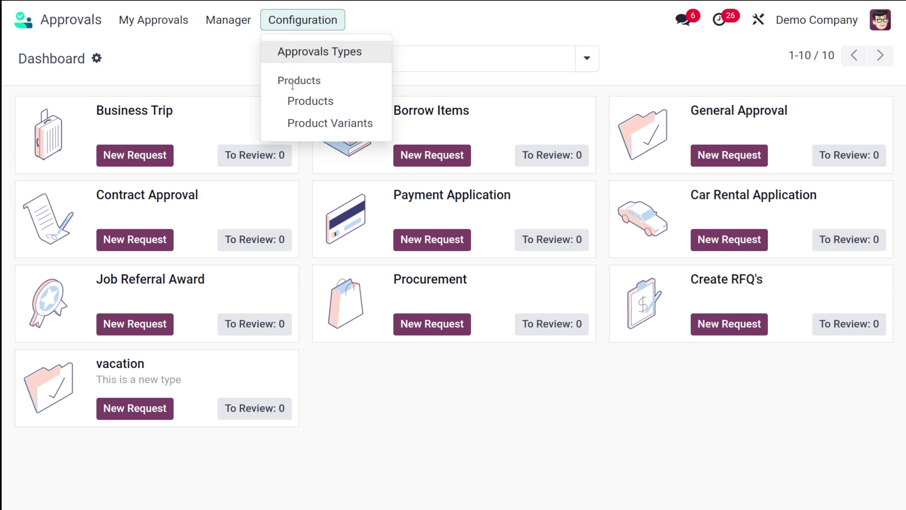
left_click(334, 101)
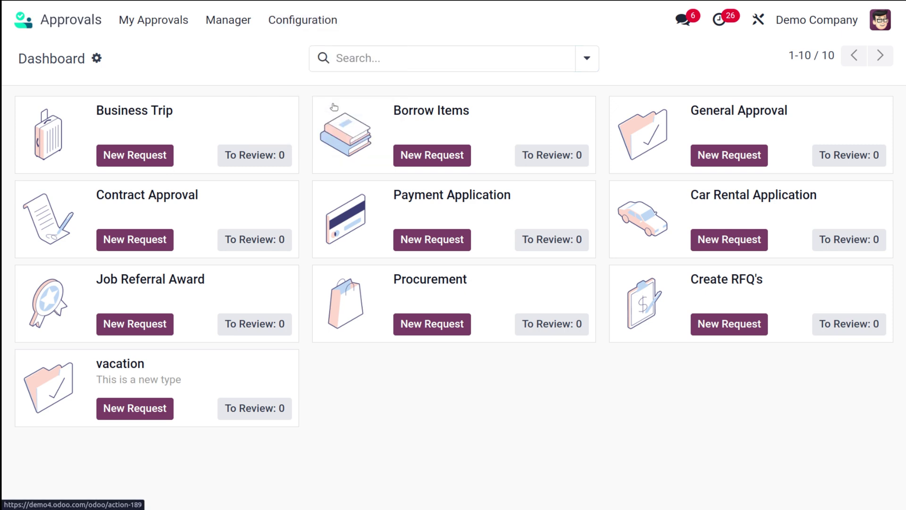
scroll(241, 364, "down", 15)
scroll(254, 397, "up", 15)
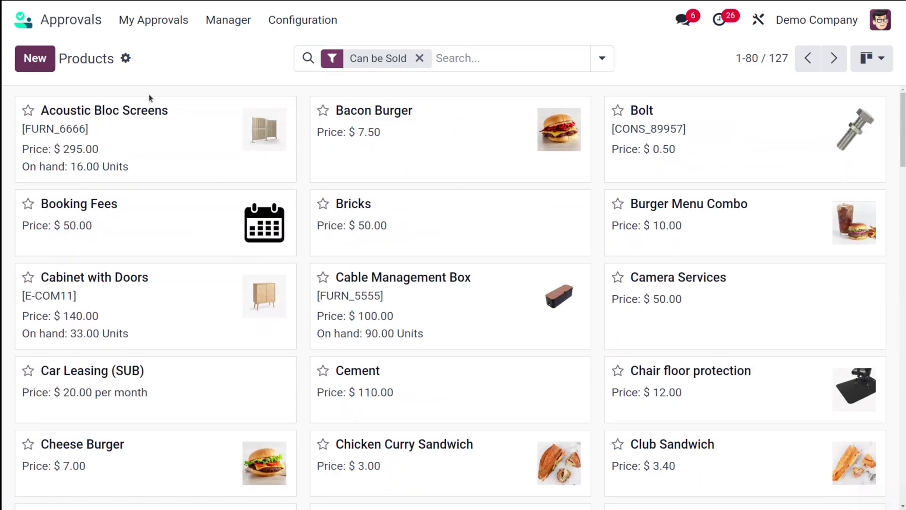
left_click(43, 59)
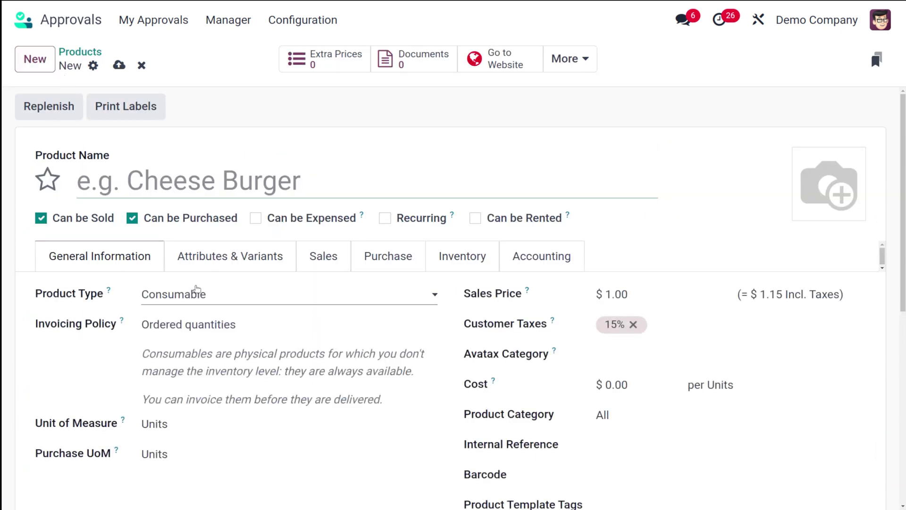
left_click(196, 294)
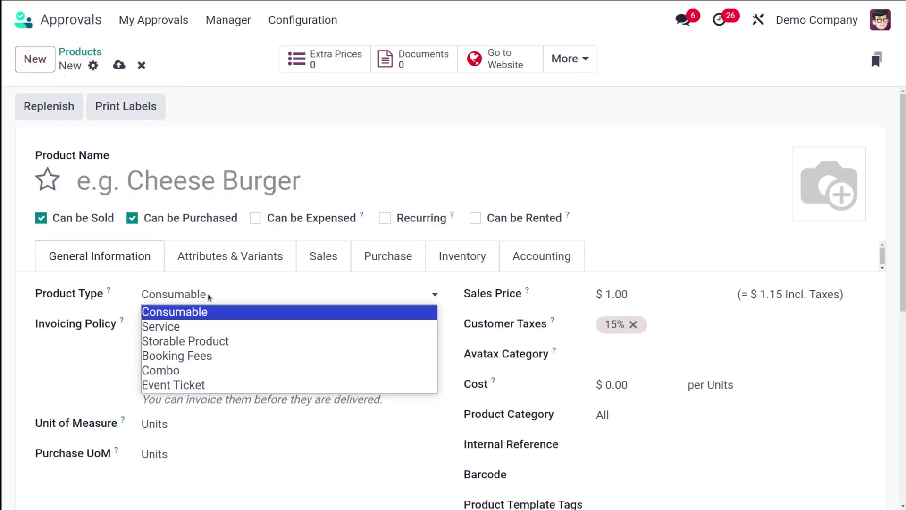
left_click(198, 288)
scroll(210, 368, "down", 6)
scroll(212, 396, "up", 6)
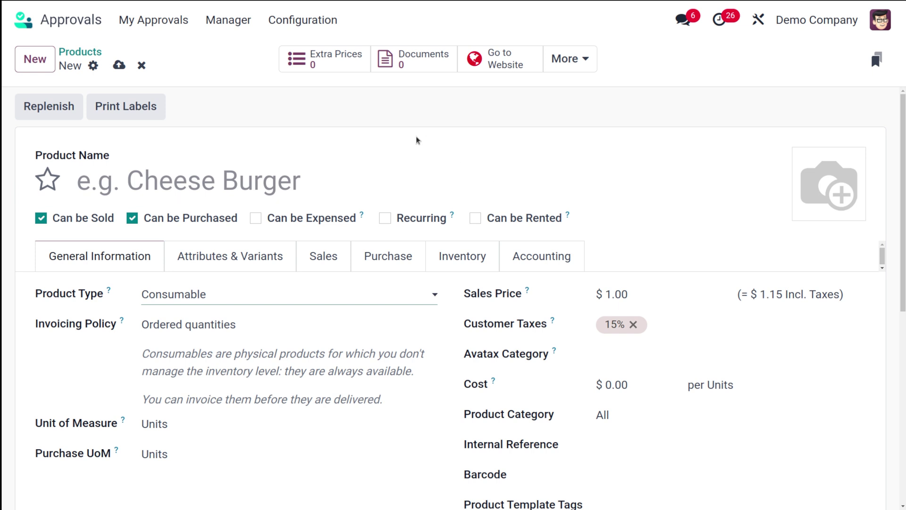
left_click(305, 24)
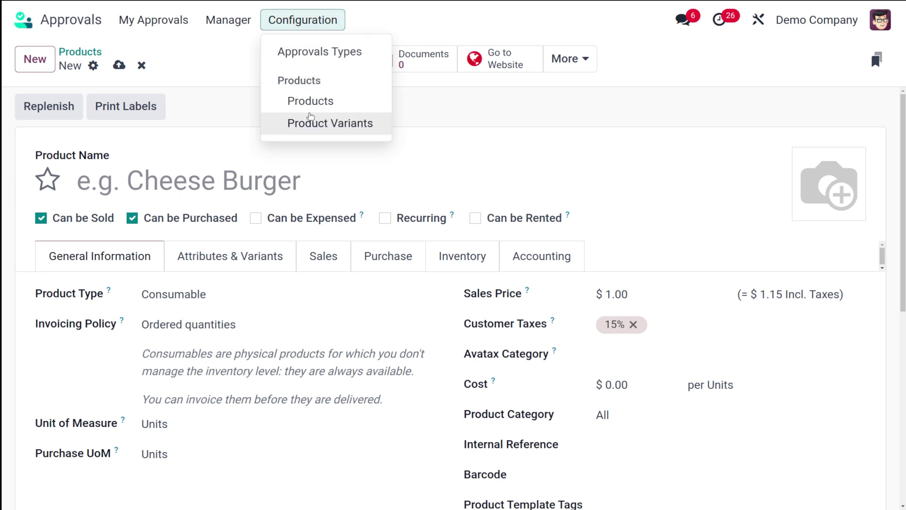
Step: Browse the Product Variants list of 188 records and start a new variant
left_click(308, 119)
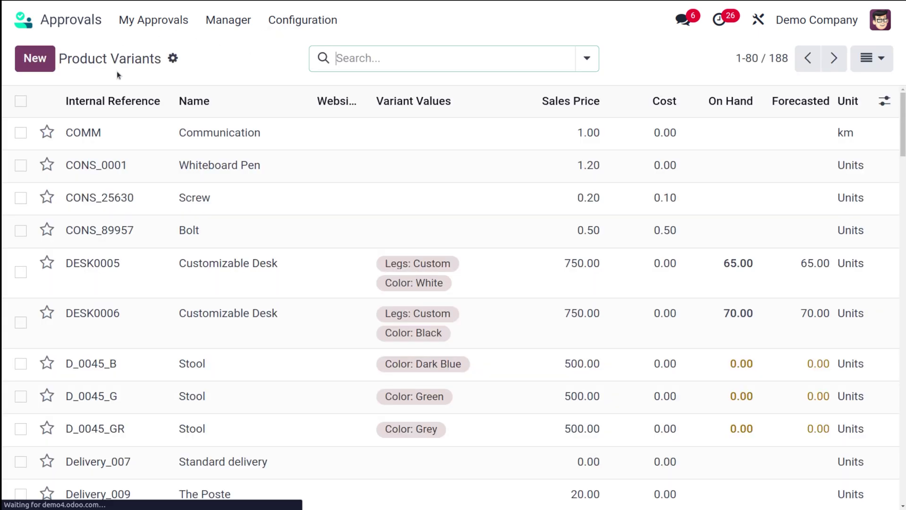
scroll(247, 398, "down", 15)
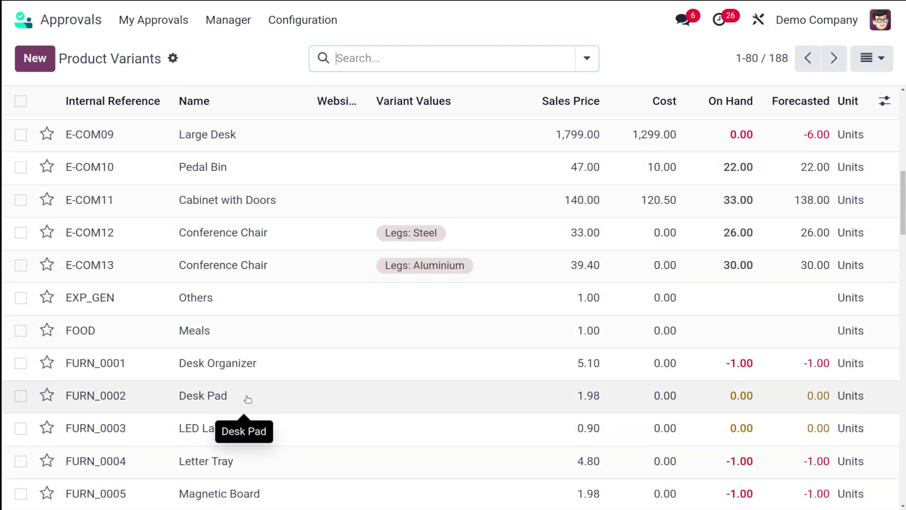
scroll(248, 399, "up", 5)
scroll(248, 399, "up", 6)
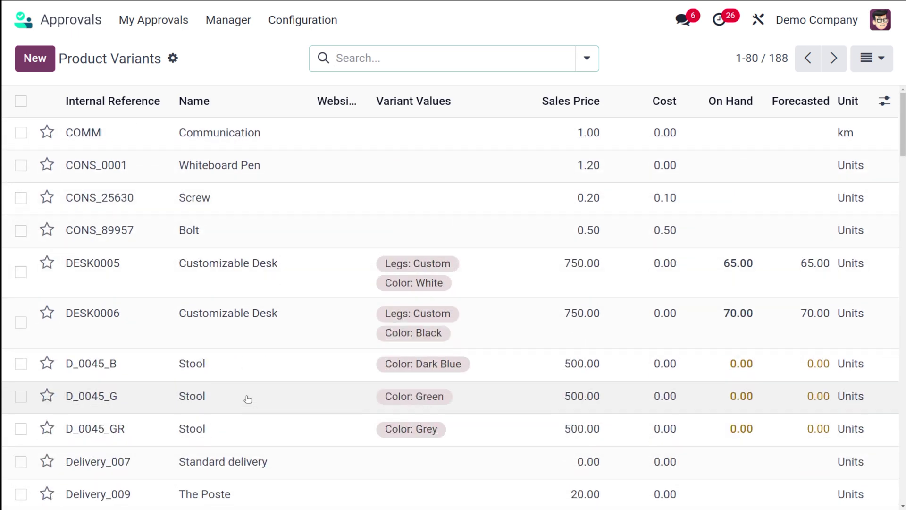
scroll(247, 399, "down", 15)
scroll(248, 398, "down", 10)
scroll(248, 399, "up", 15)
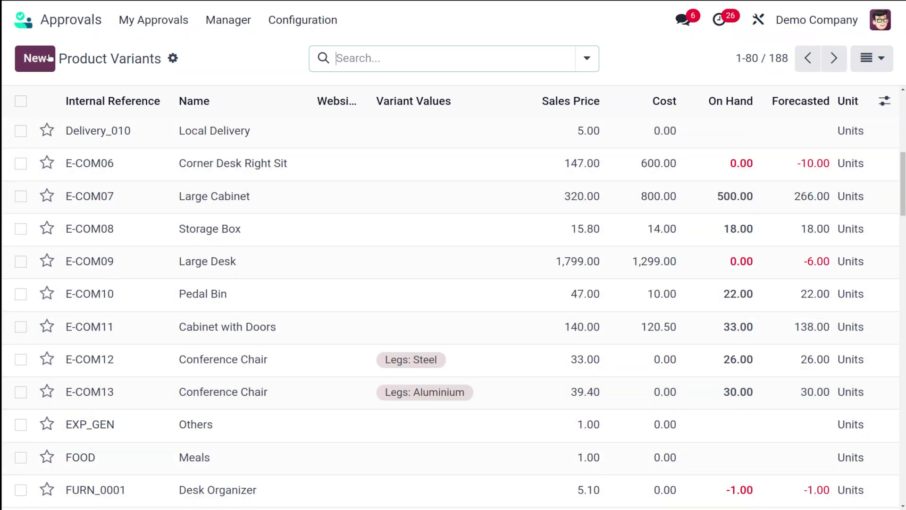
left_click(24, 69)
scroll(233, 413, "down", 5)
scroll(239, 415, "up", 5)
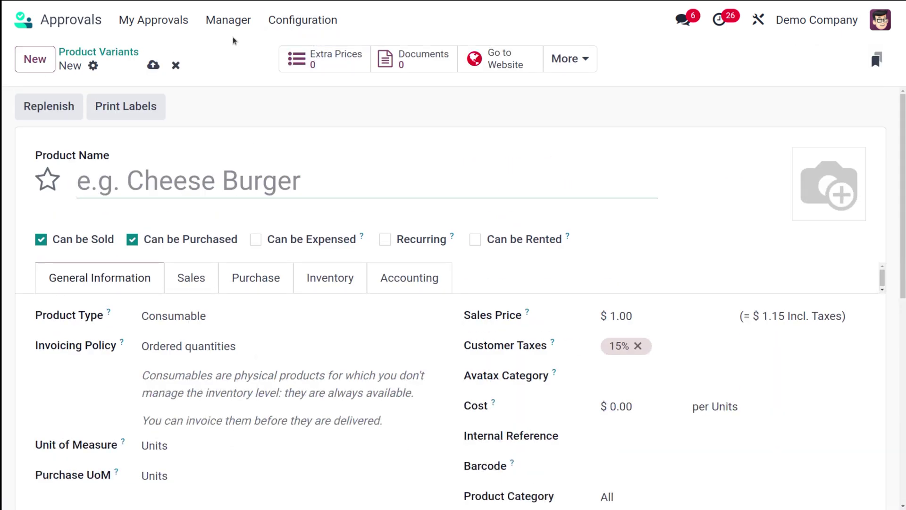
Step: Start a new vacation request dated 07/25/2024
left_click(168, 24)
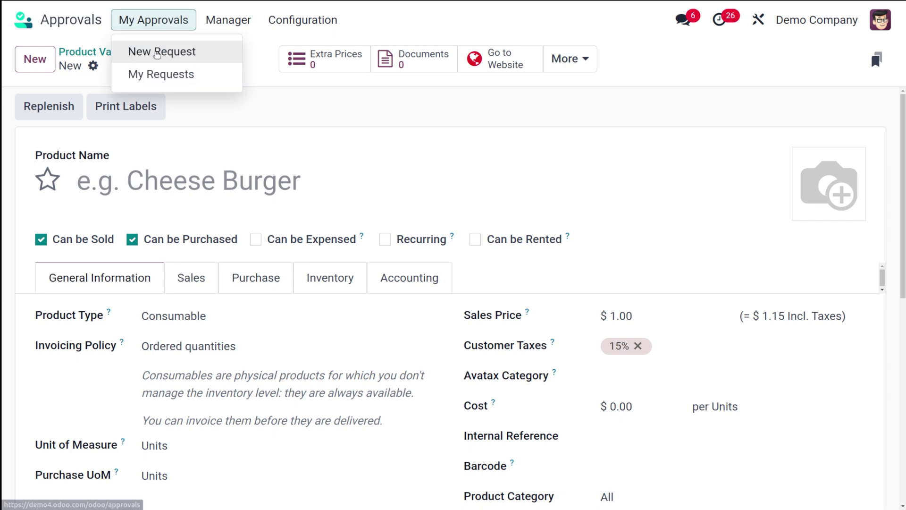
left_click(157, 53)
left_click(142, 409)
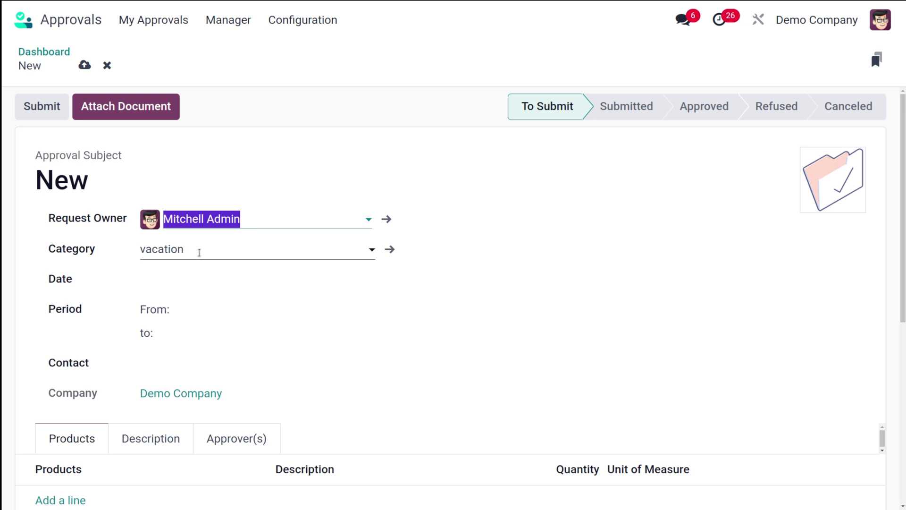
left_click(204, 279)
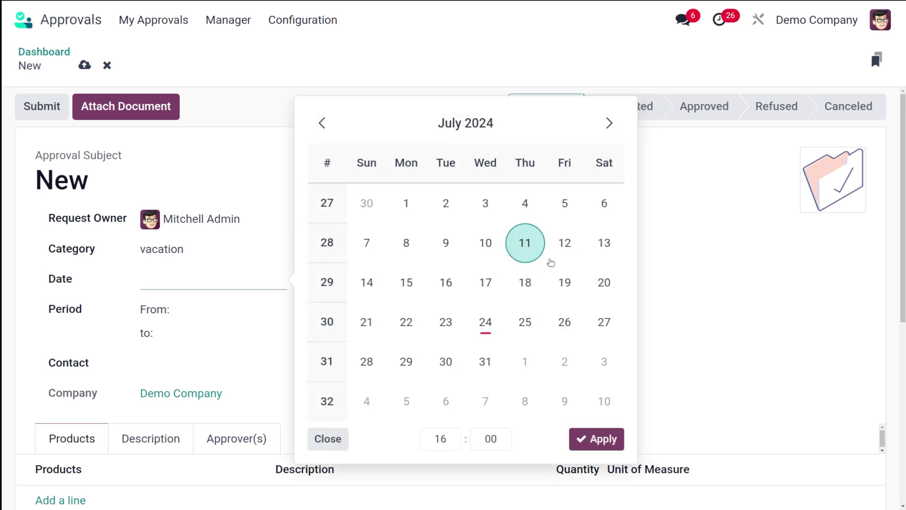
left_click(517, 323)
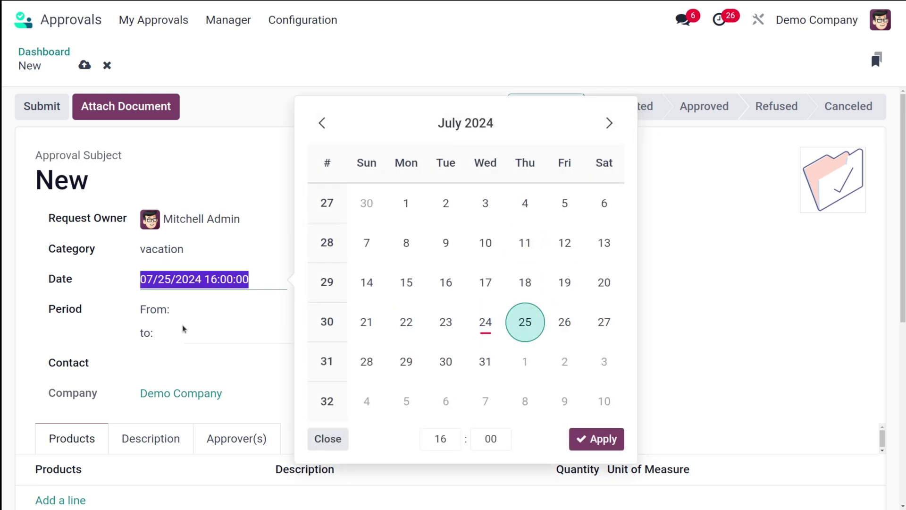
Step: Set the request period from 07/26/2024 to 08/01/2024
left_click(203, 315)
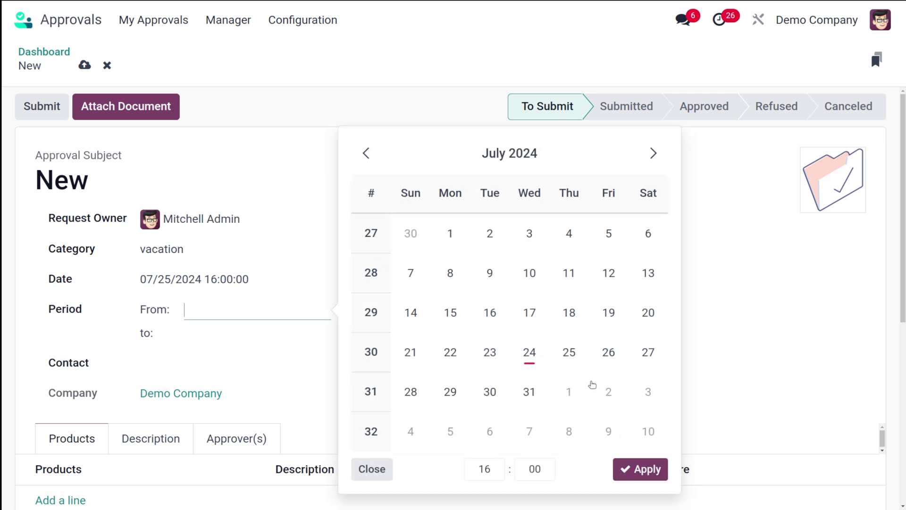
left_click(614, 345)
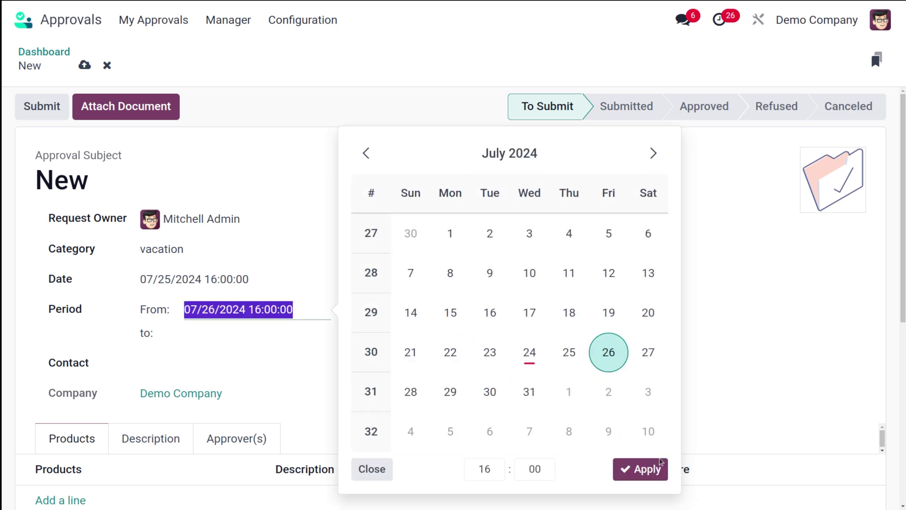
left_click(654, 470)
left_click(401, 376)
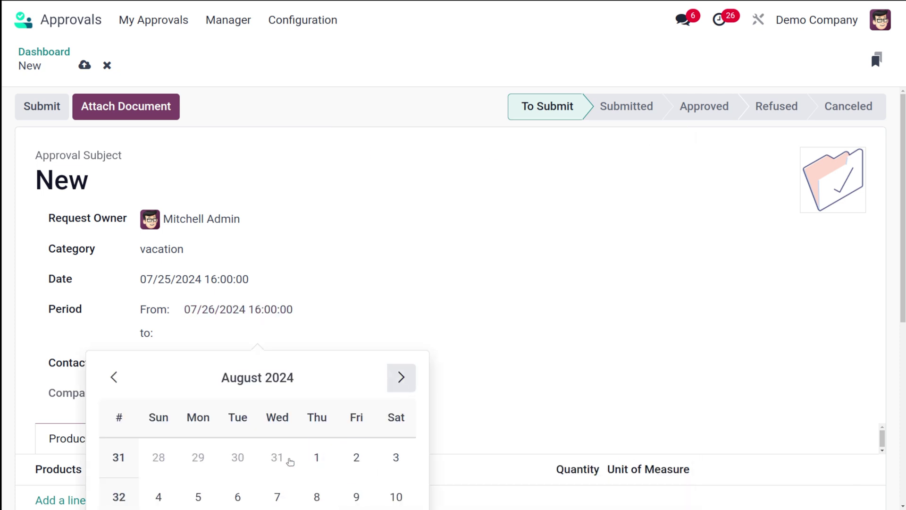
left_click(329, 462)
left_click(444, 250)
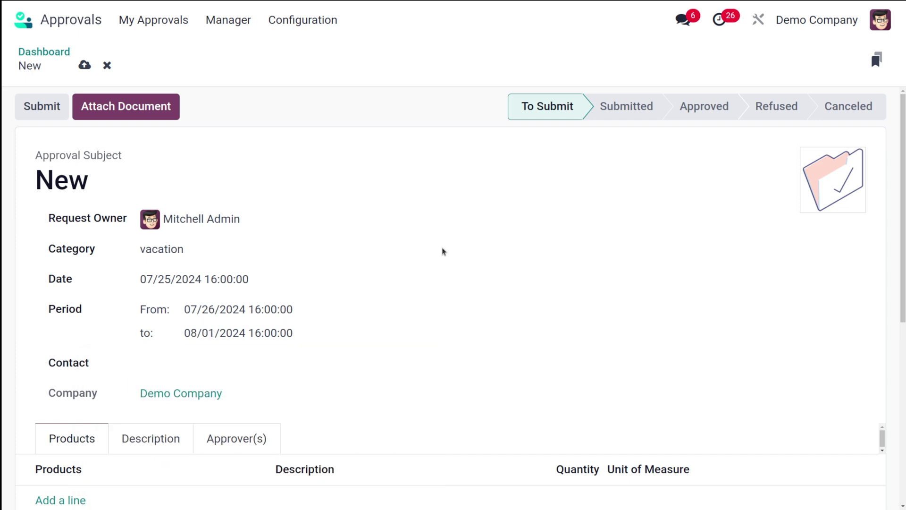
scroll(328, 396, "down", 5)
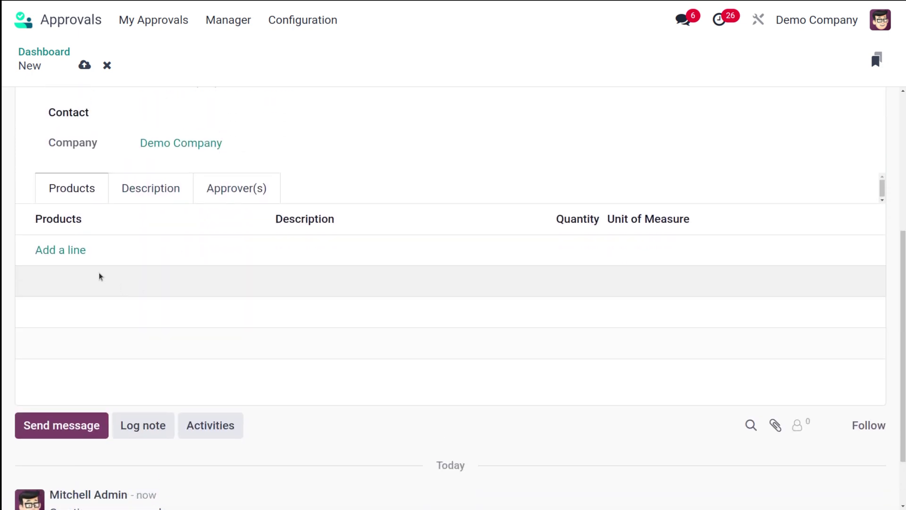
Step: Start a product line on the request, then discard it empty
left_click(60, 251)
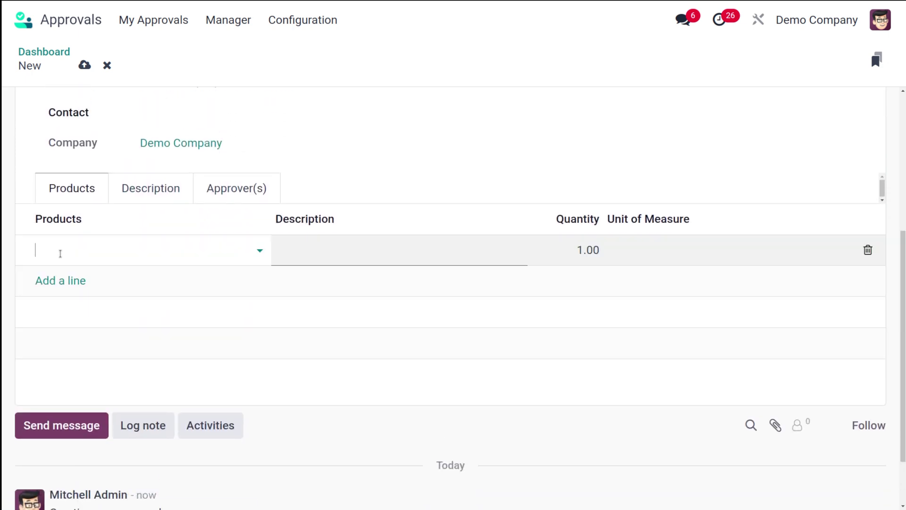
left_click(129, 242)
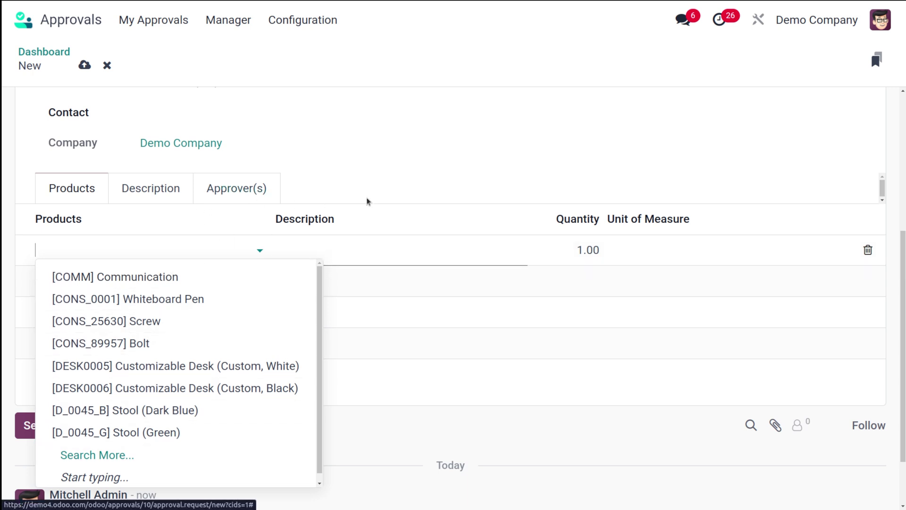
left_click(389, 190)
scroll(391, 189, "up", 5)
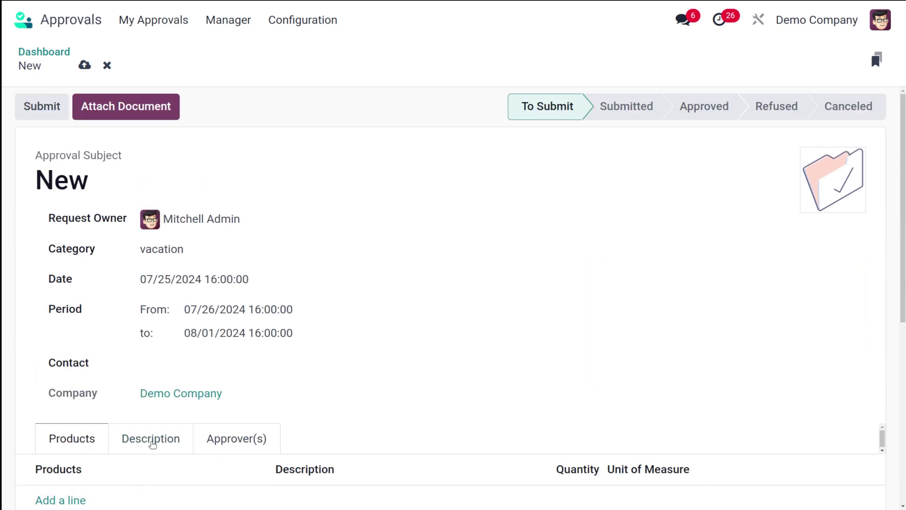
Step: Review the Description, Approver(s) and Products tabs, then submit the request
left_click(157, 439)
left_click(229, 441)
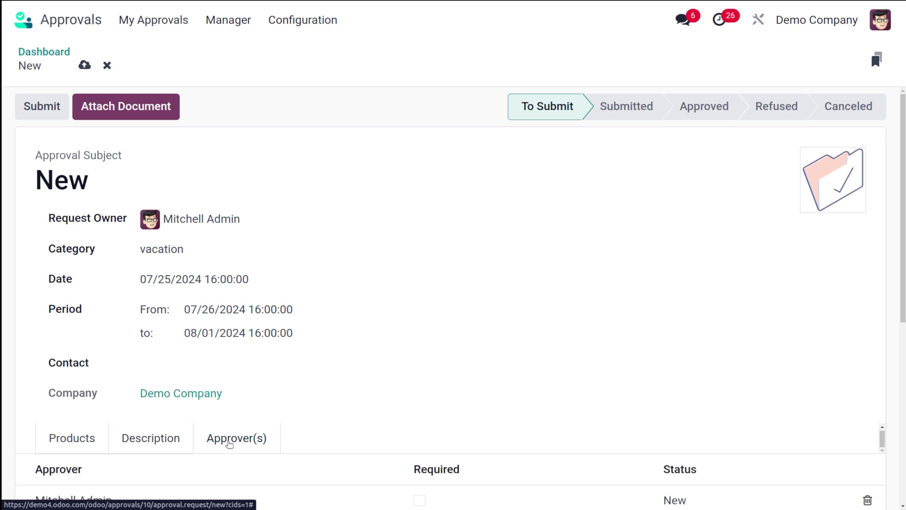
scroll(229, 446, "down", 5)
scroll(230, 444, "up", 3)
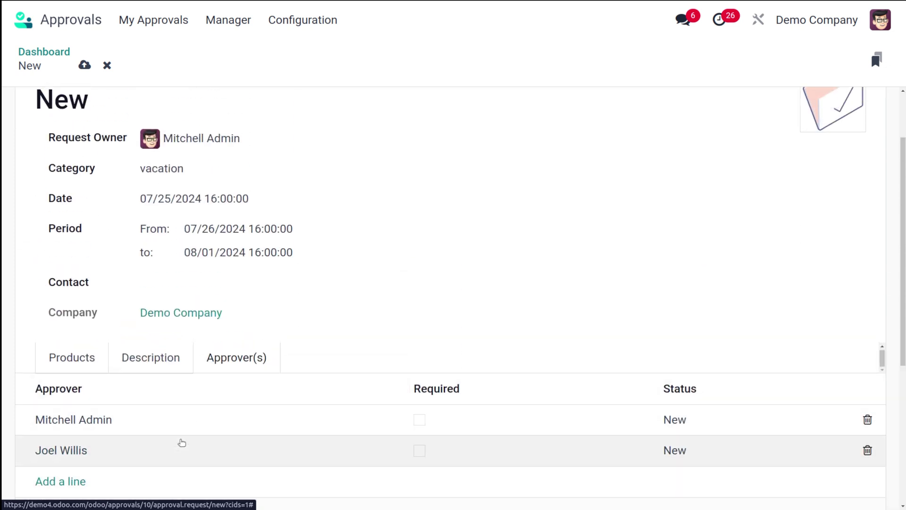
left_click(135, 361)
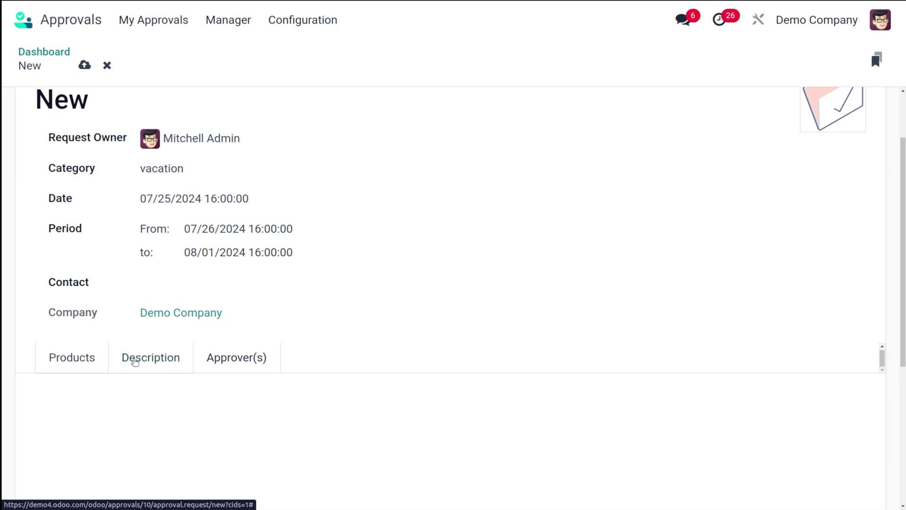
left_click(89, 362)
scroll(343, 277, "up", 2)
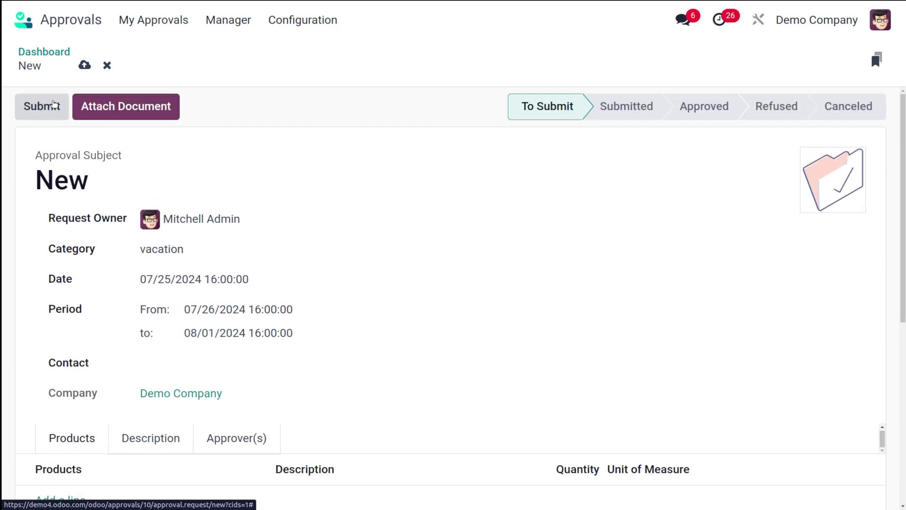
left_click(54, 106)
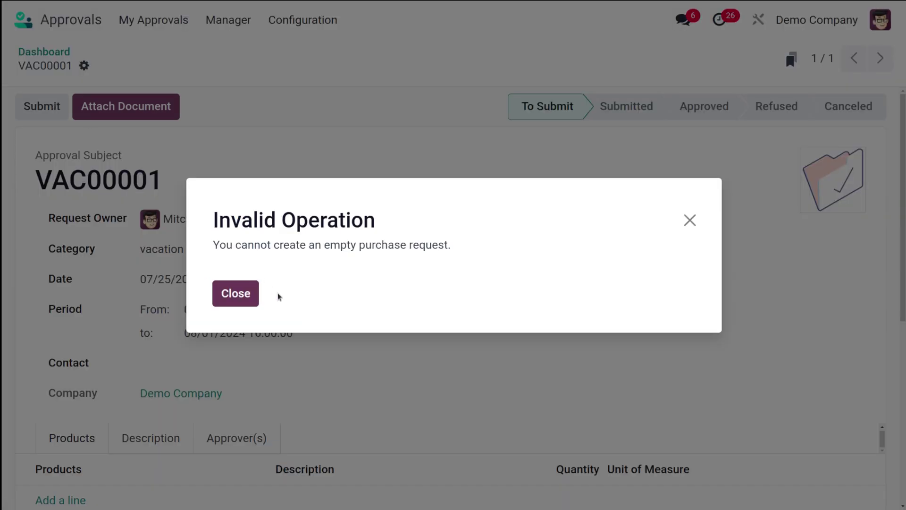
Step: Dismiss the error and add a Customizable Desk (Custom, White) product line
left_click(236, 293)
scroll(151, 368, "down", 5)
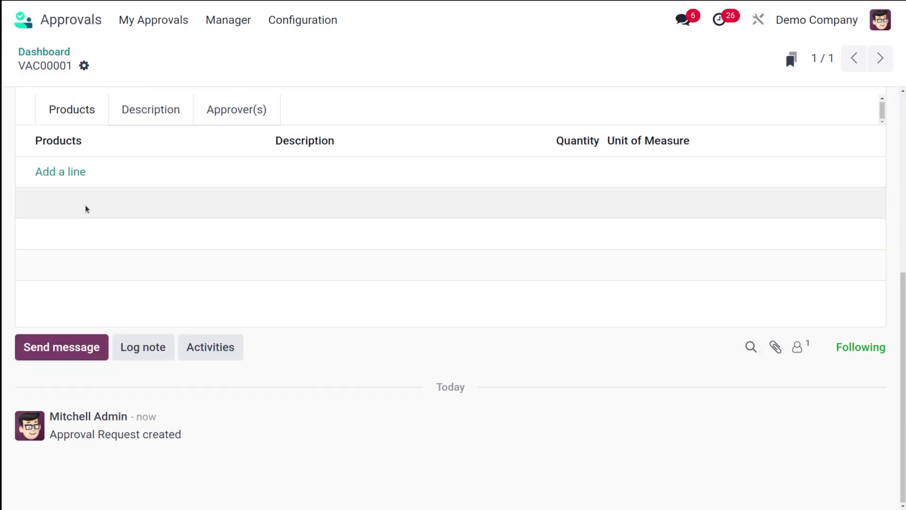
left_click(73, 173)
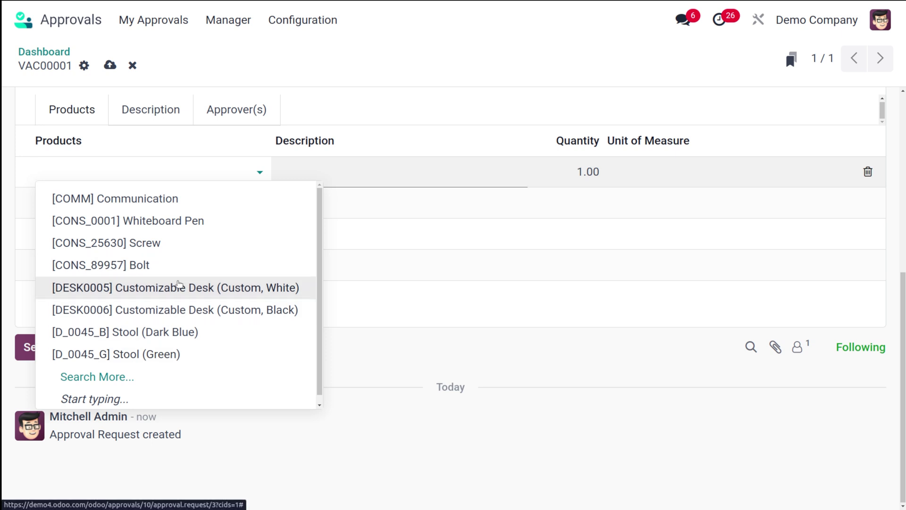
left_click(178, 286)
scroll(349, 143, "up", 5)
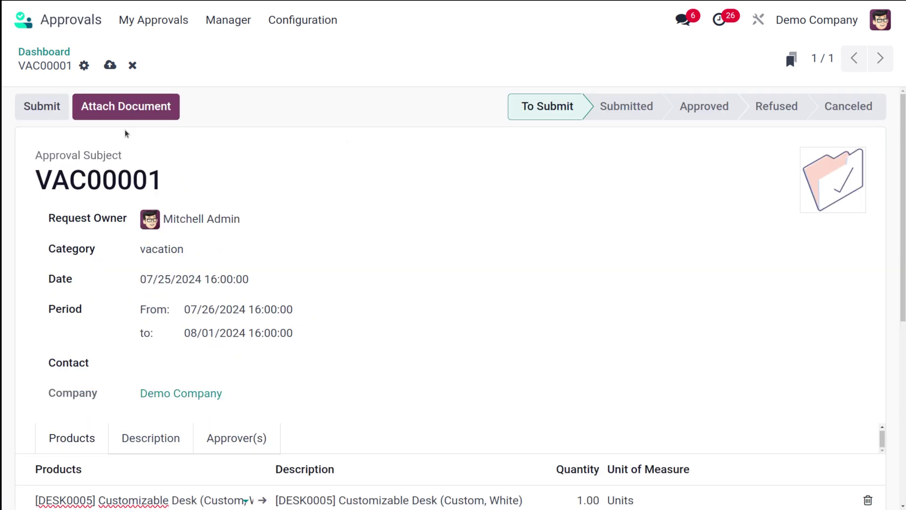
Step: Save VAC00001 and submit it for approval
left_click(110, 66)
left_click(40, 108)
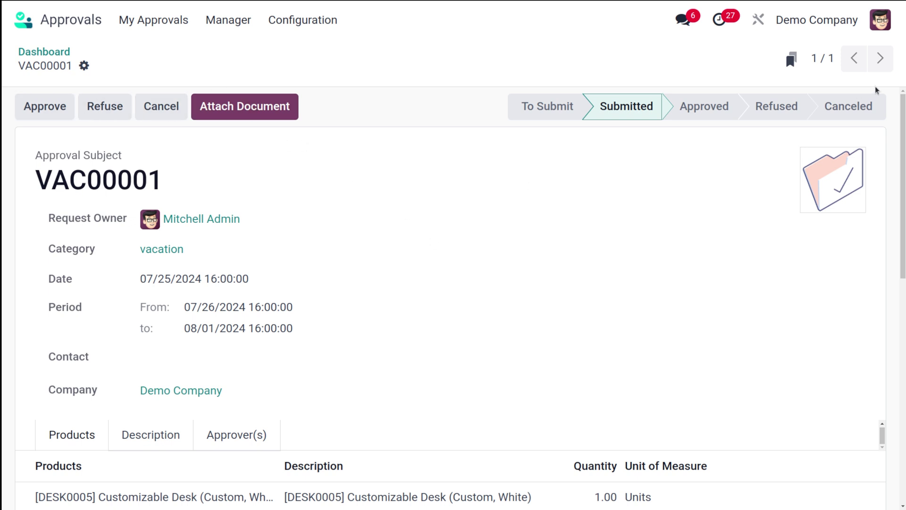
left_click(880, 20)
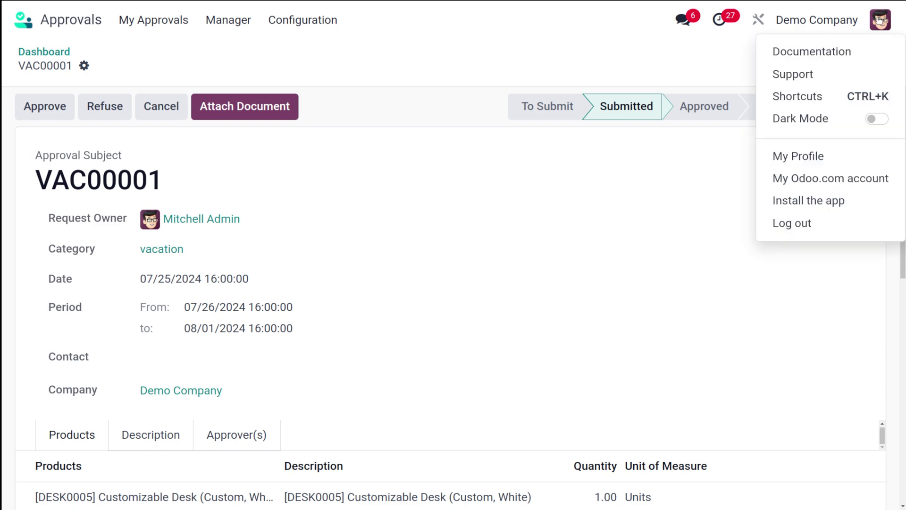
Step: Log out and sign in as the other saved user, dismissing the password-change and save-password prompts
left_click(823, 218)
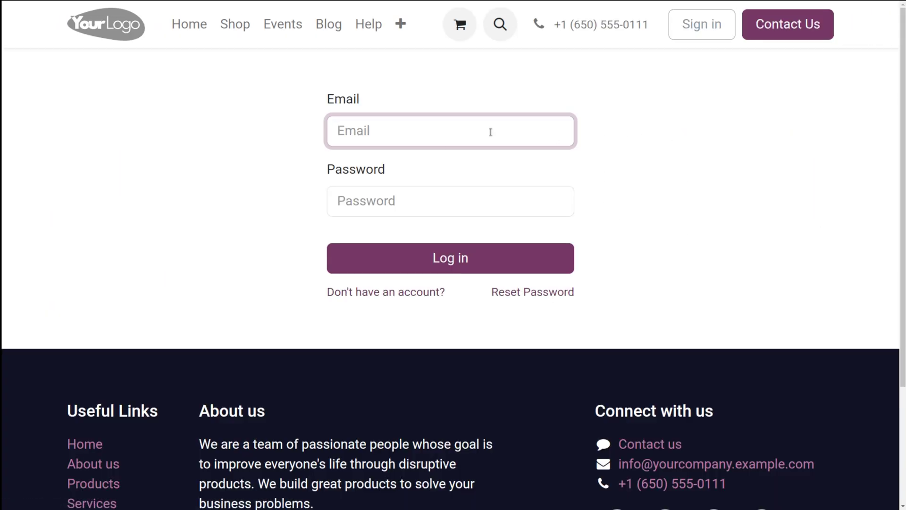
left_click(491, 132)
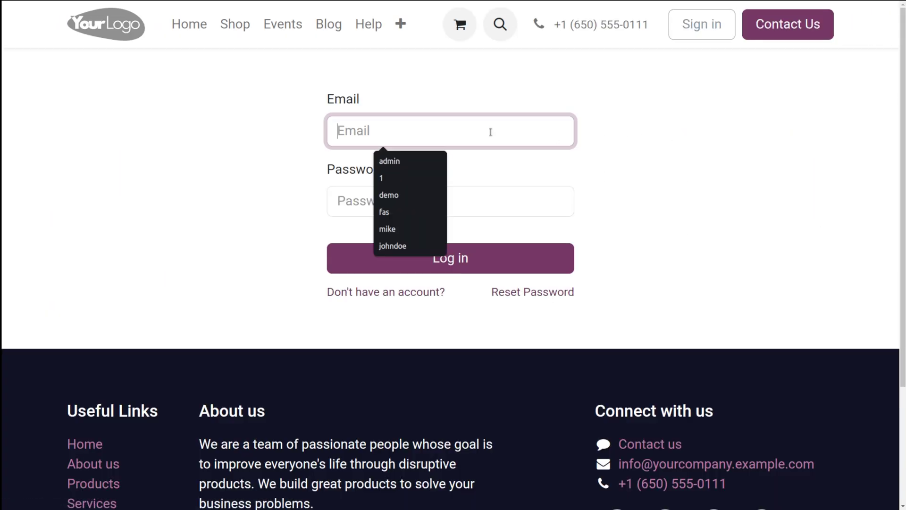
left_click(398, 199)
left_click(398, 200)
type("demo")
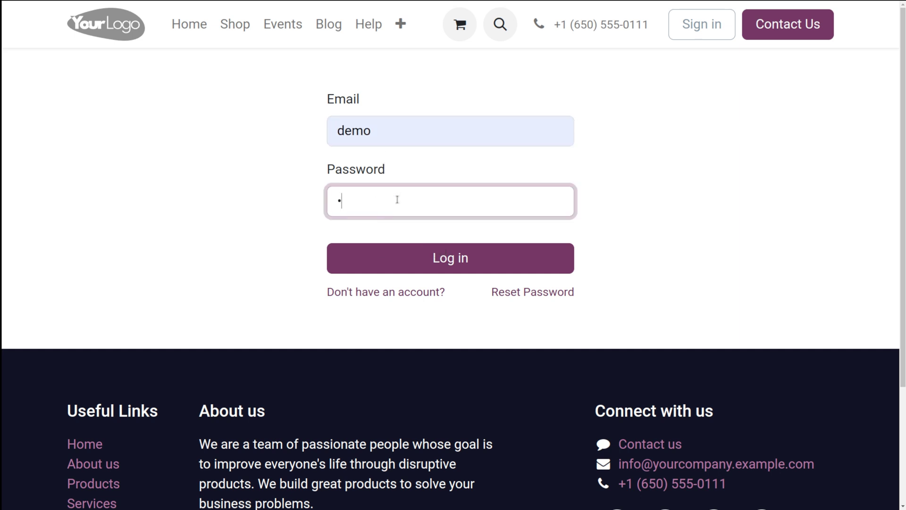
key("Return")
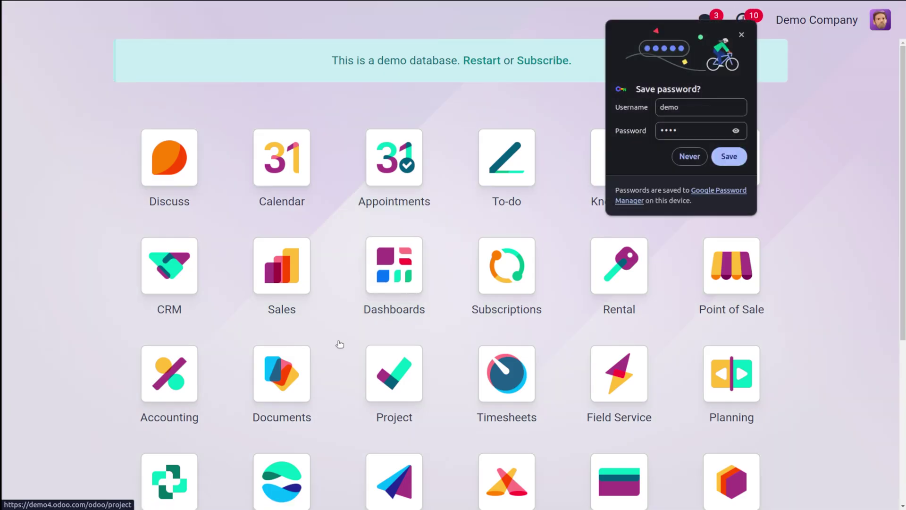
left_click(550, 137)
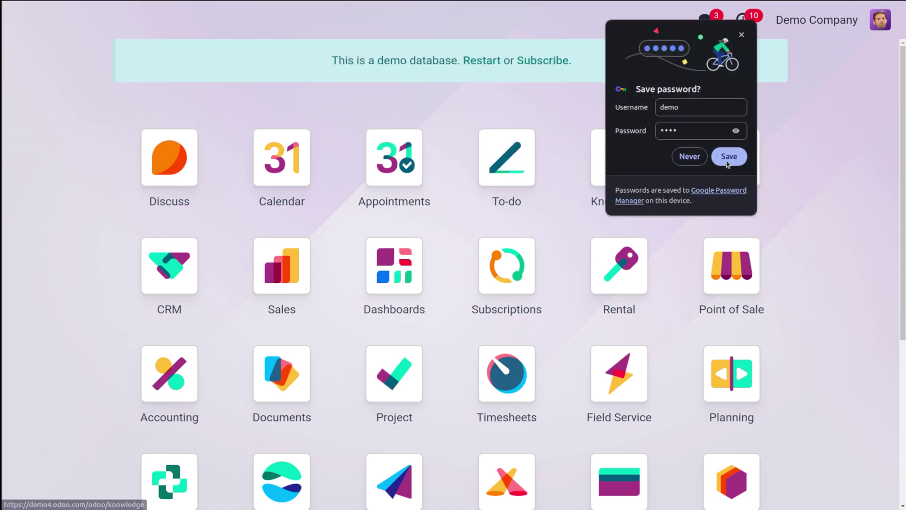
left_click(689, 156)
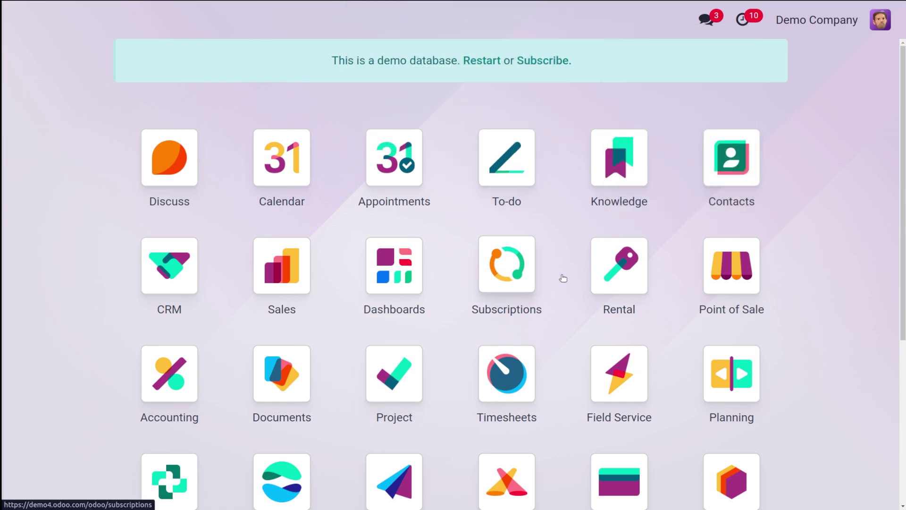
Step: Open the Approvals app and start a new vacation request
type("app")
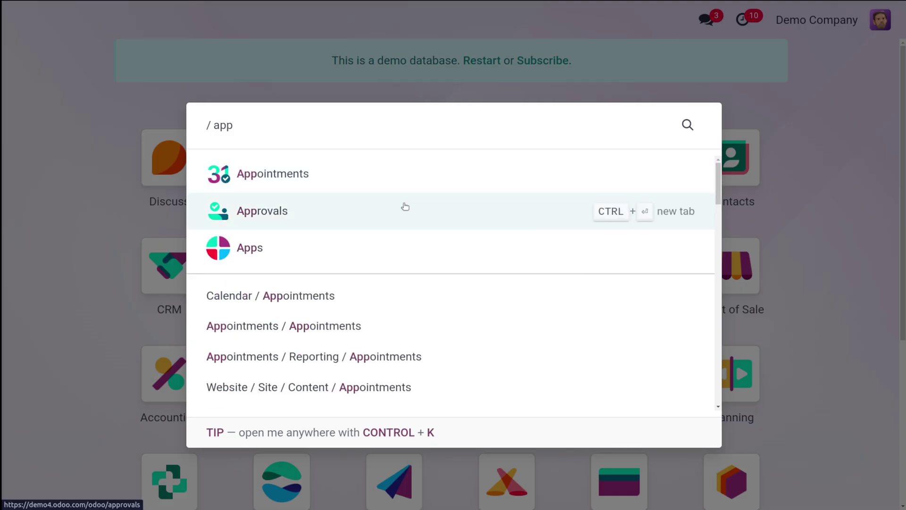
left_click(404, 206)
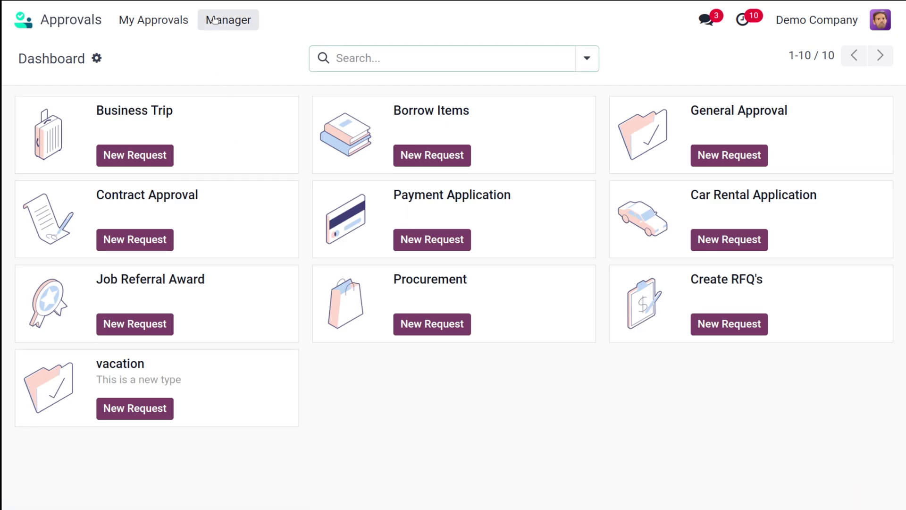
left_click(220, 25)
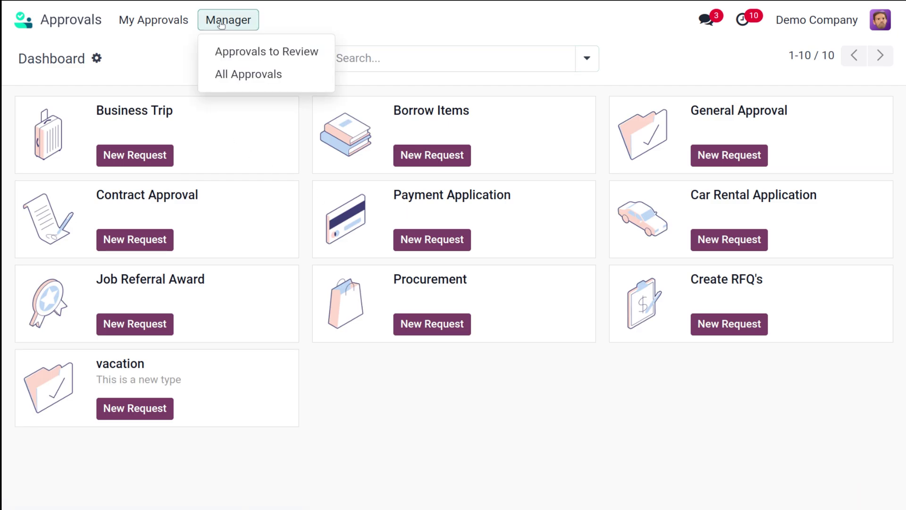
left_click(174, 36)
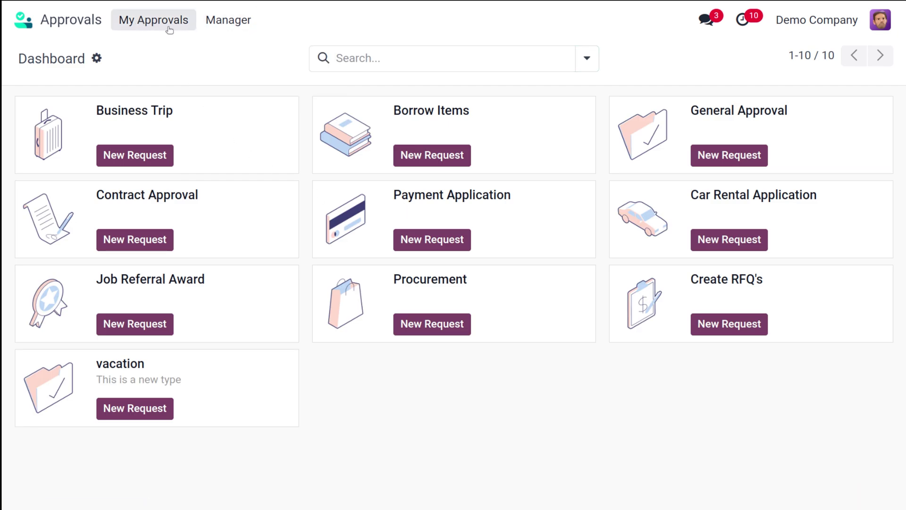
left_click(138, 413)
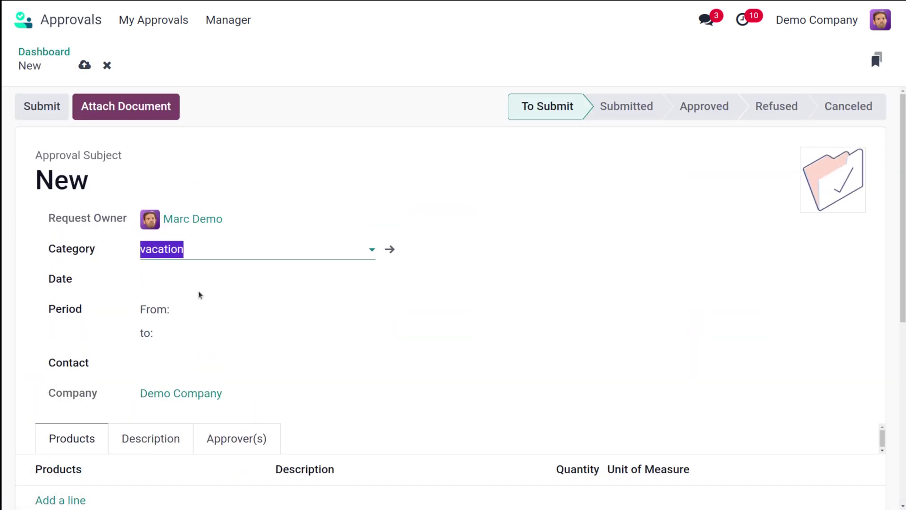
Step: Set the request date to 07/25/2024 and choose a contact
scroll(199, 295, "down", 2)
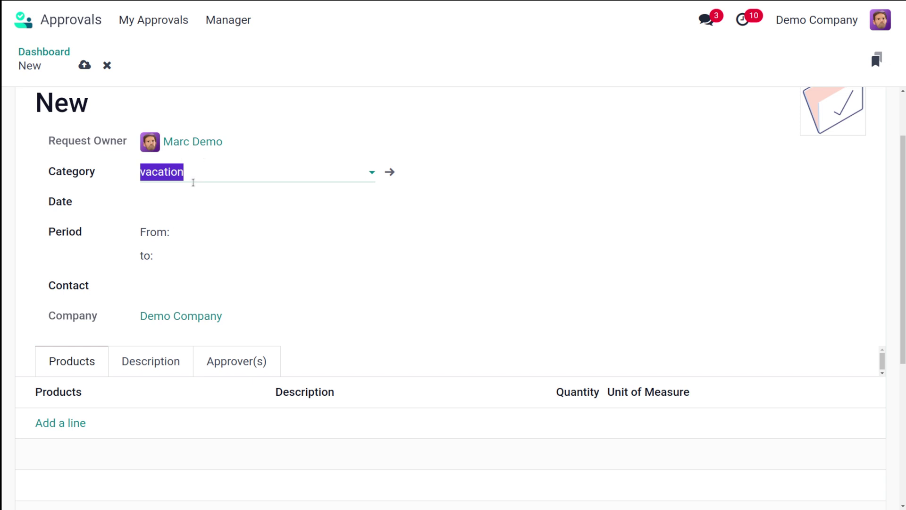
left_click(170, 207)
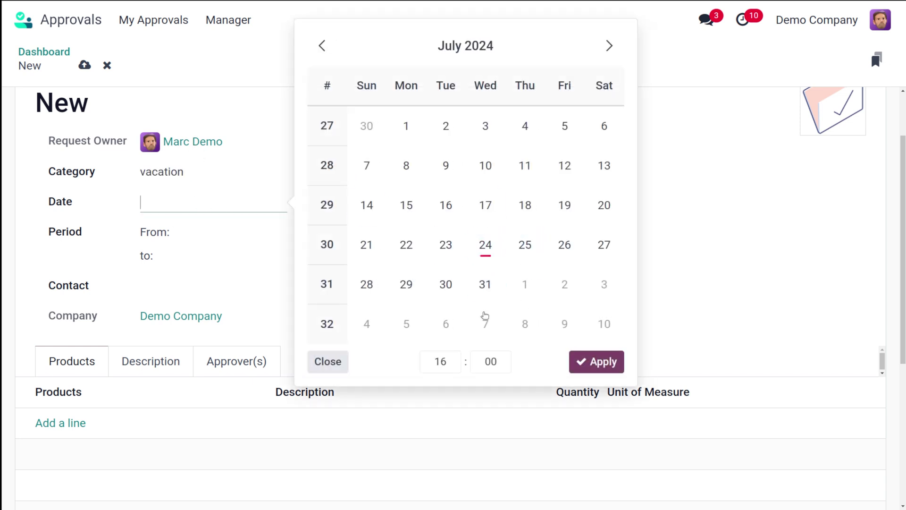
left_click(521, 253)
left_click(263, 283)
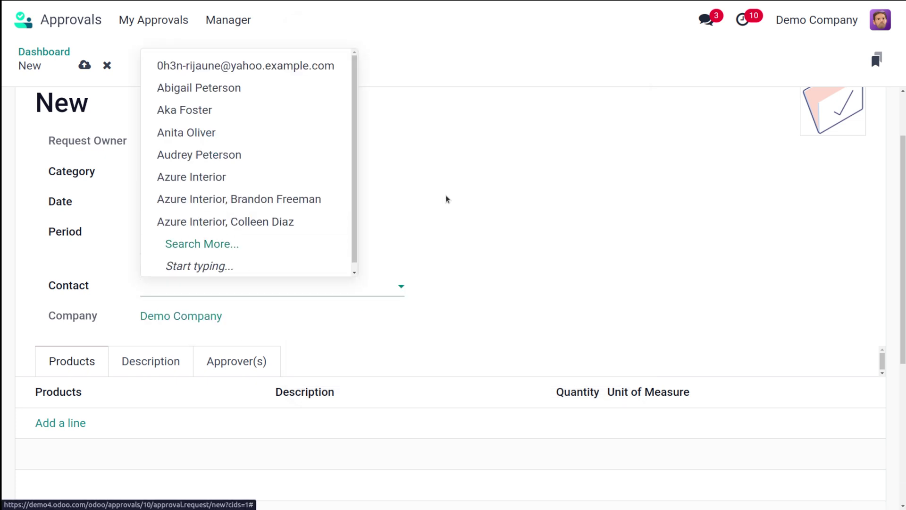
left_click(463, 202)
left_click(231, 286)
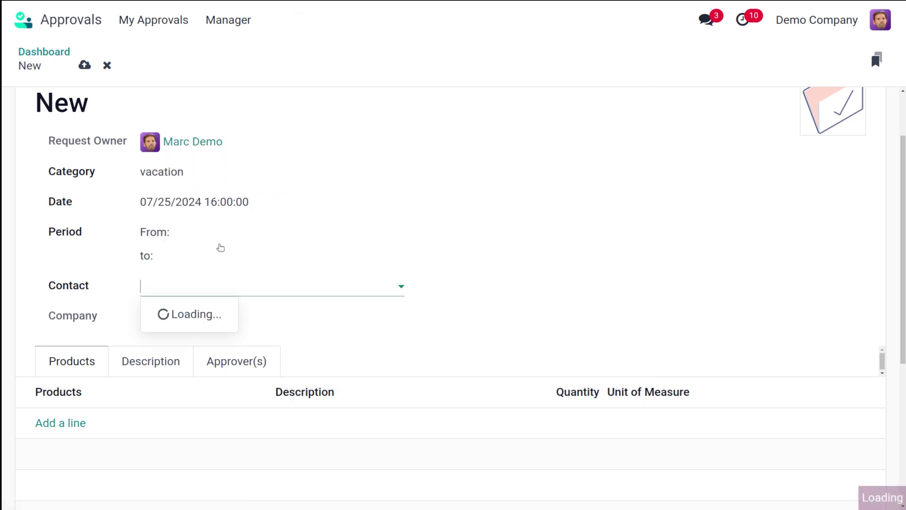
left_click(257, 142)
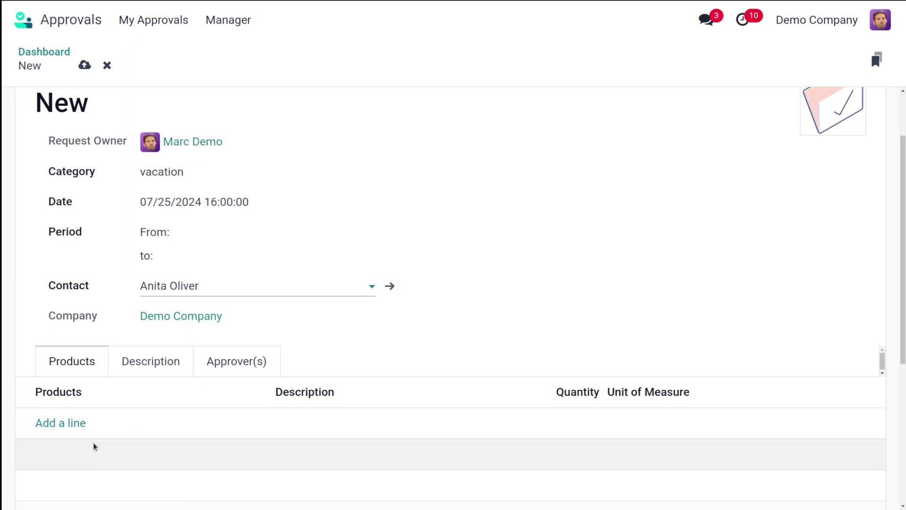
Step: Add a Stool (Dark Blue) product line and submit the request
left_click(78, 426)
left_click(78, 424)
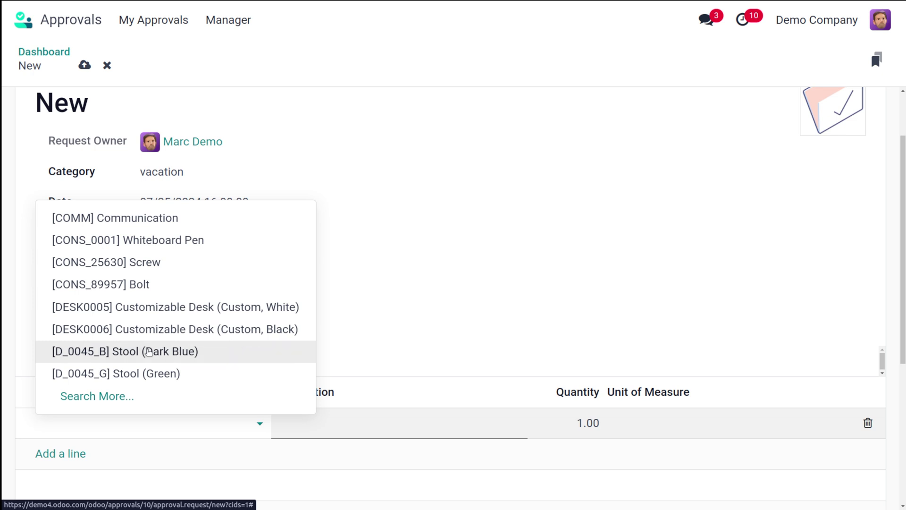
left_click(187, 350)
left_click(469, 275)
scroll(470, 276, "up", 2)
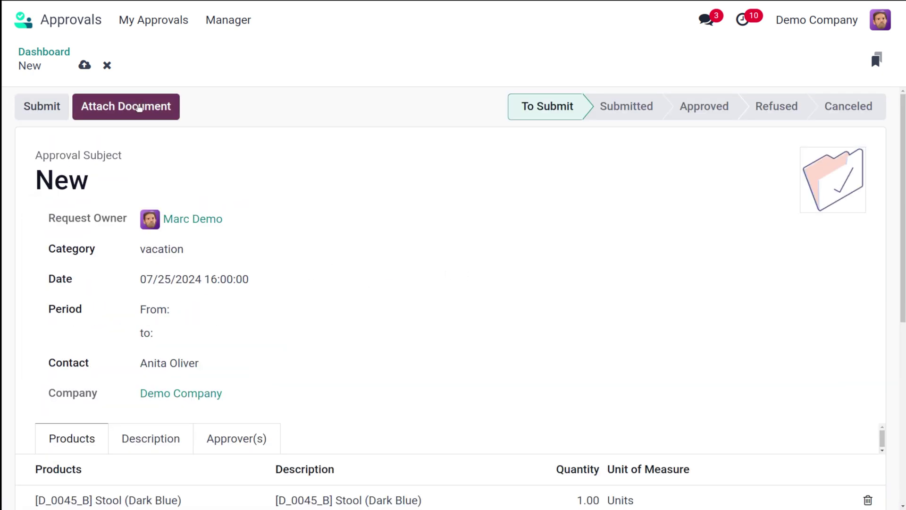
left_click(52, 108)
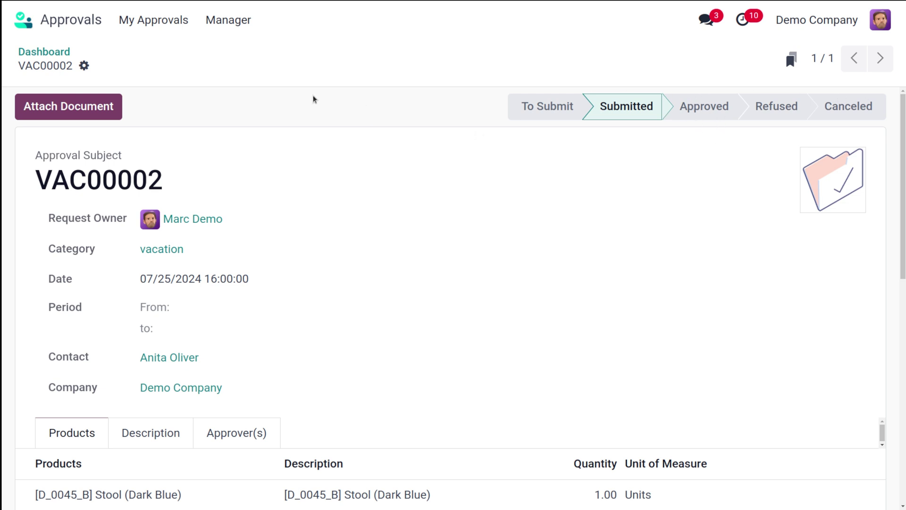
Step: Browse the Approvals to Review, All Approvals, dashboard and My Requests views
left_click(228, 20)
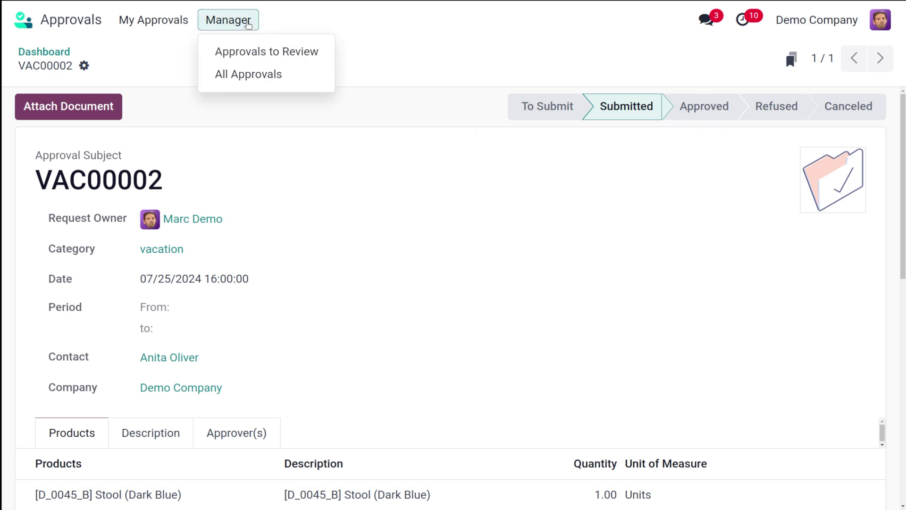
left_click(239, 53)
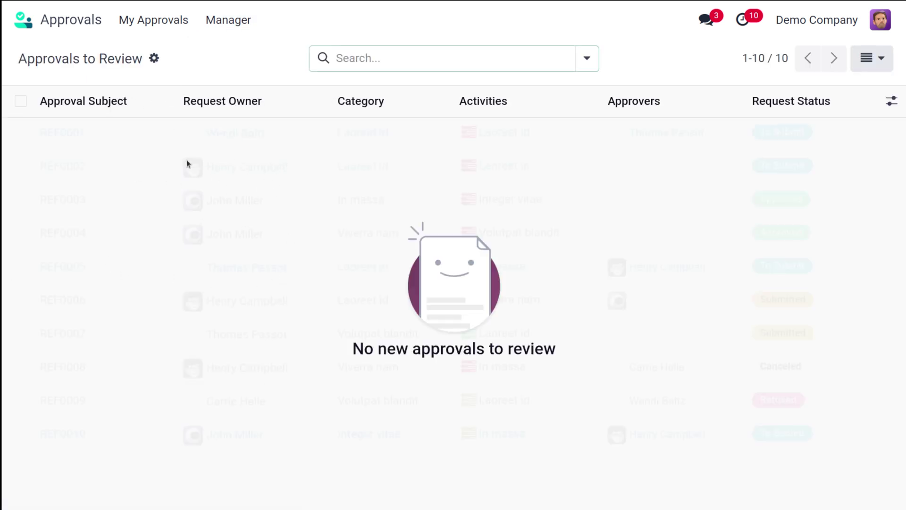
left_click(223, 26)
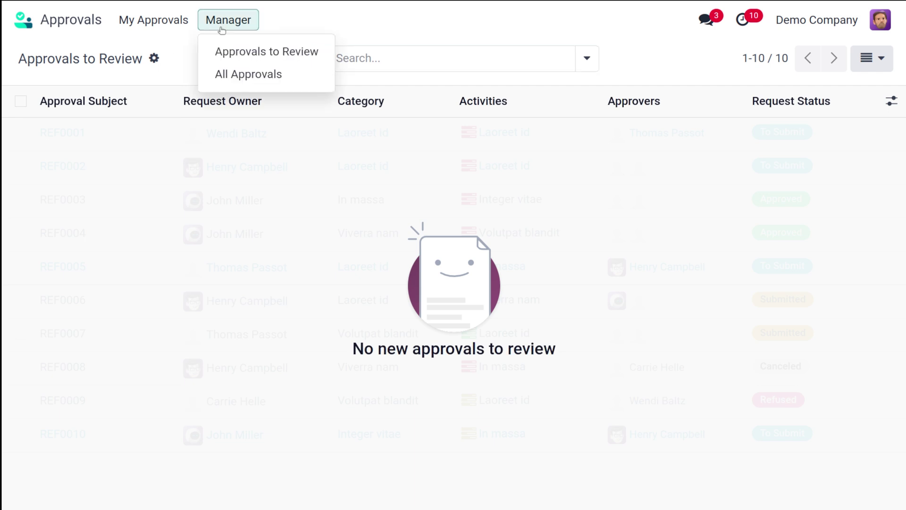
left_click(232, 82)
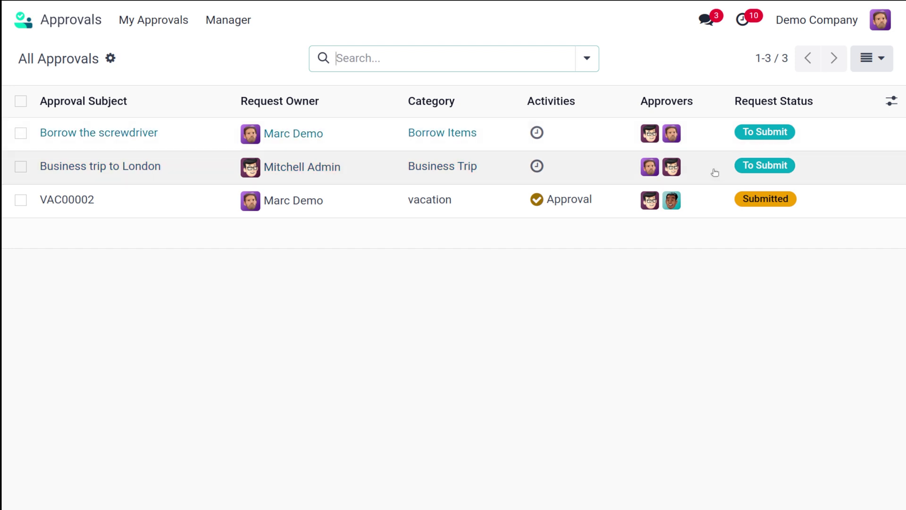
left_click(153, 20)
left_click(156, 50)
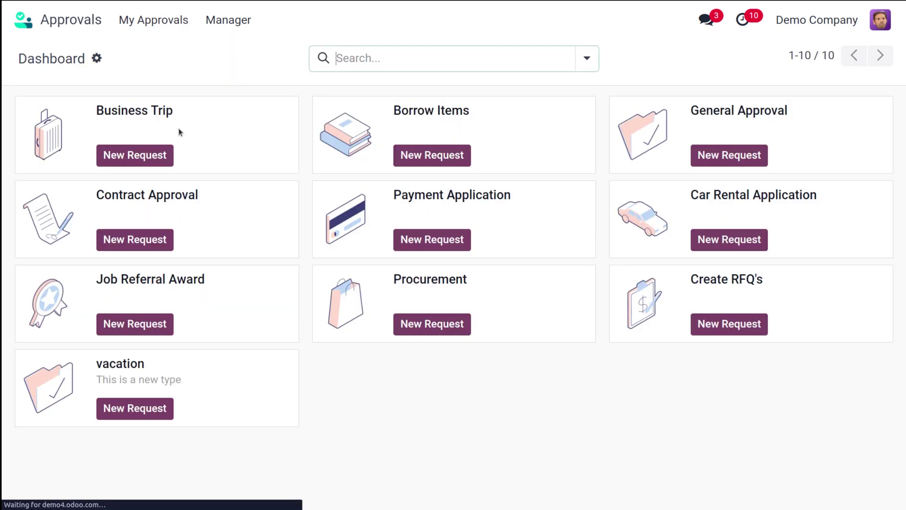
left_click(166, 381)
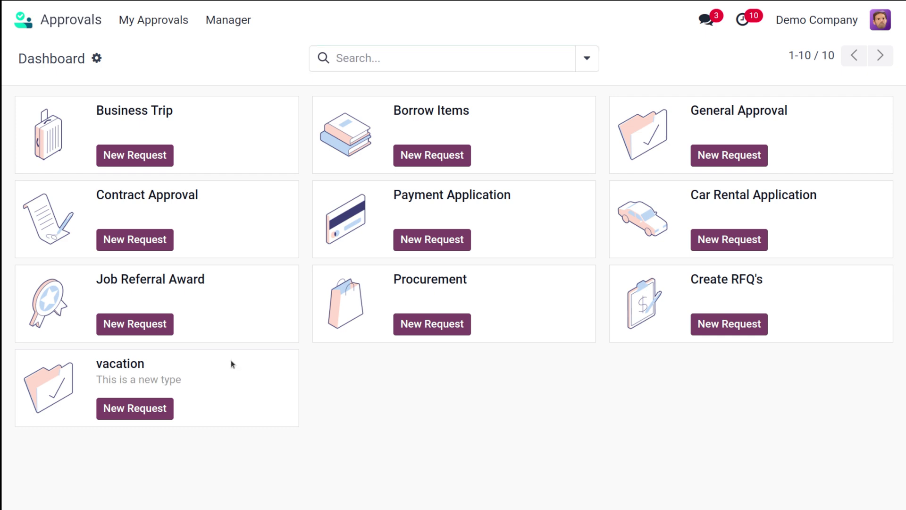
left_click(153, 20)
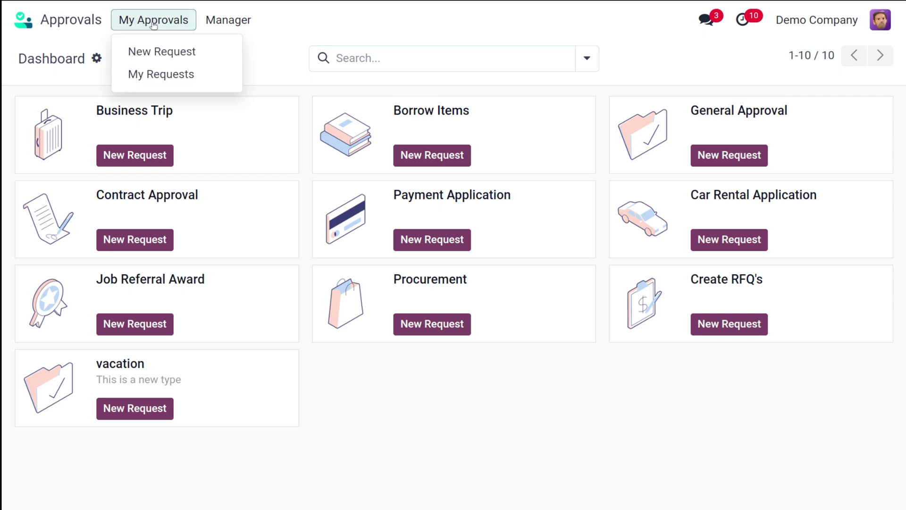
left_click(159, 79)
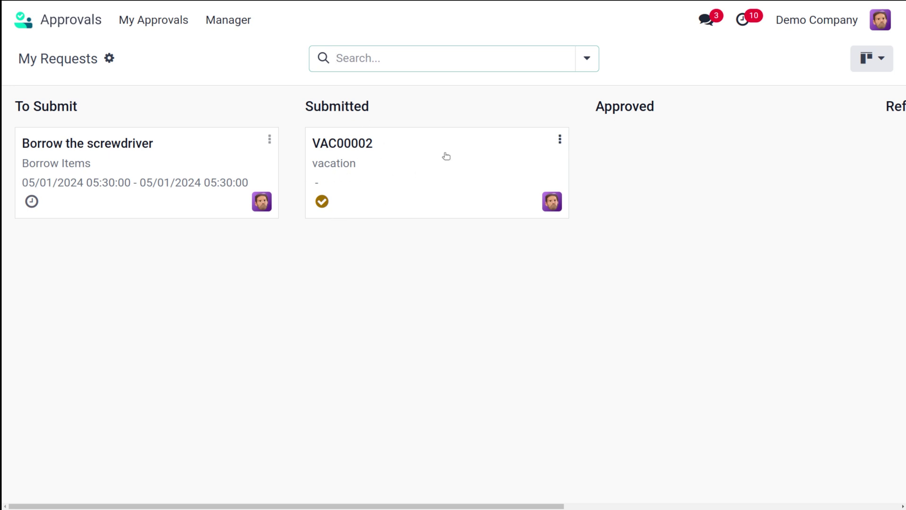
Step: Log out of the requester account and focus the login page's email field
left_click(881, 21)
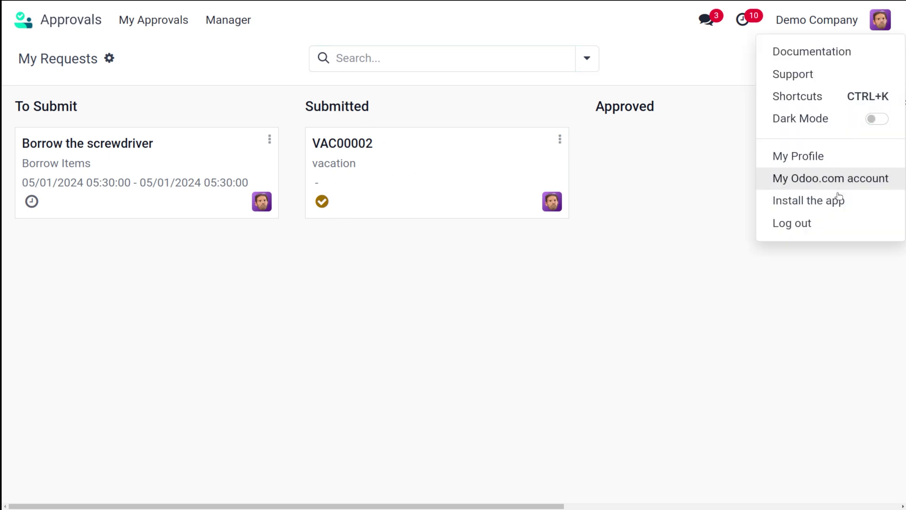
left_click(839, 224)
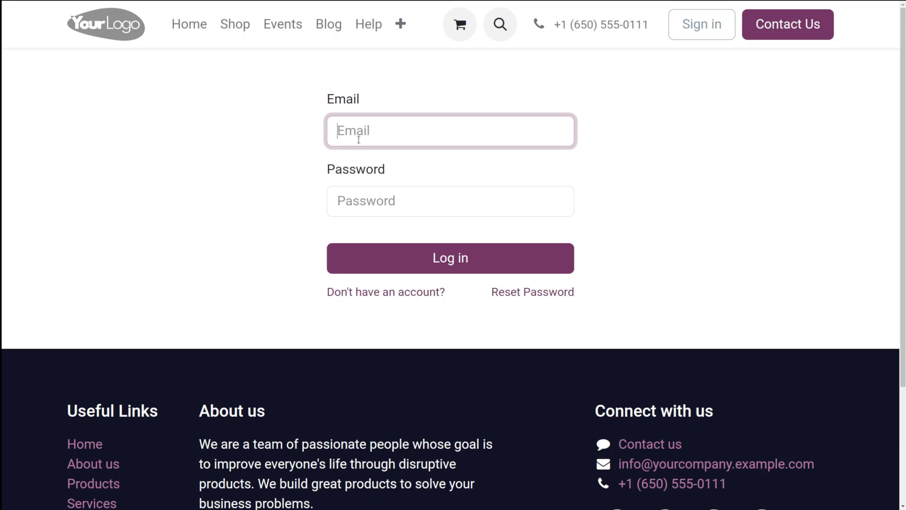
left_click(378, 130)
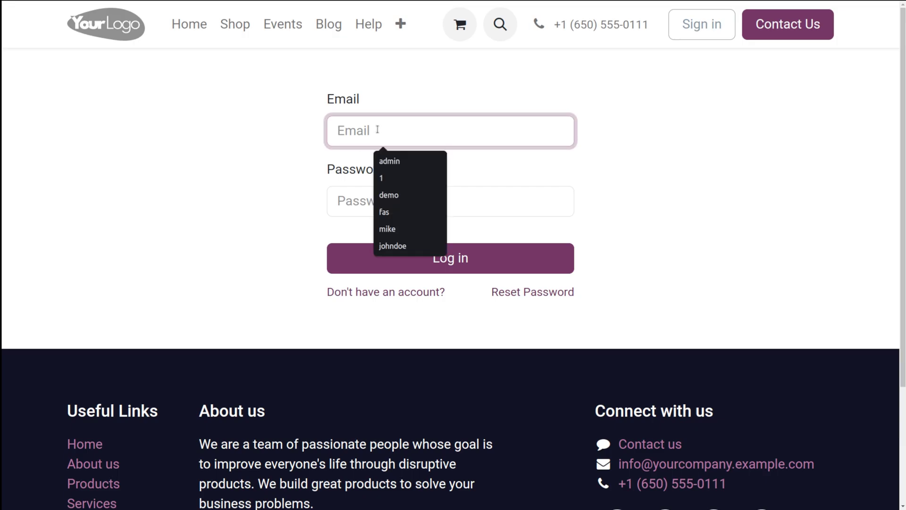
Step: Sign in as the manager, dismiss the password prompts, and open Approvals
left_click(390, 161)
left_click(364, 203)
type("admin")
key("Return")
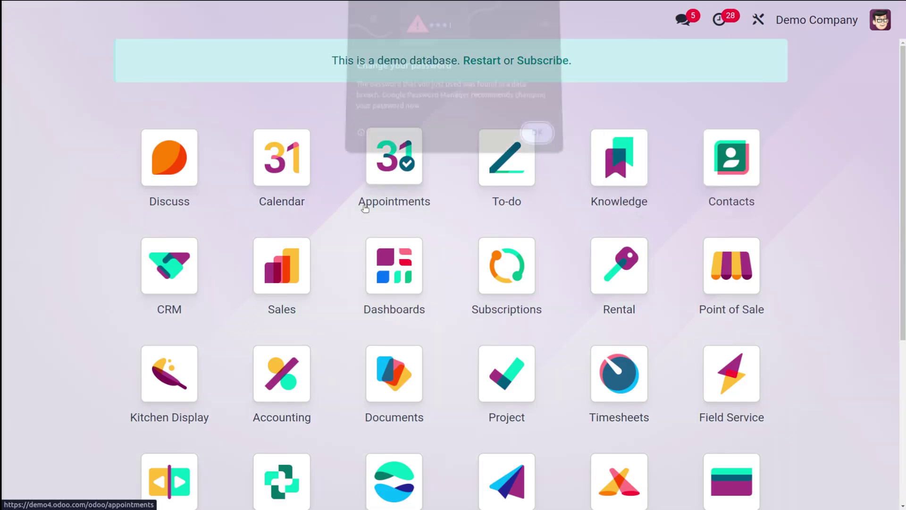
left_click(535, 136)
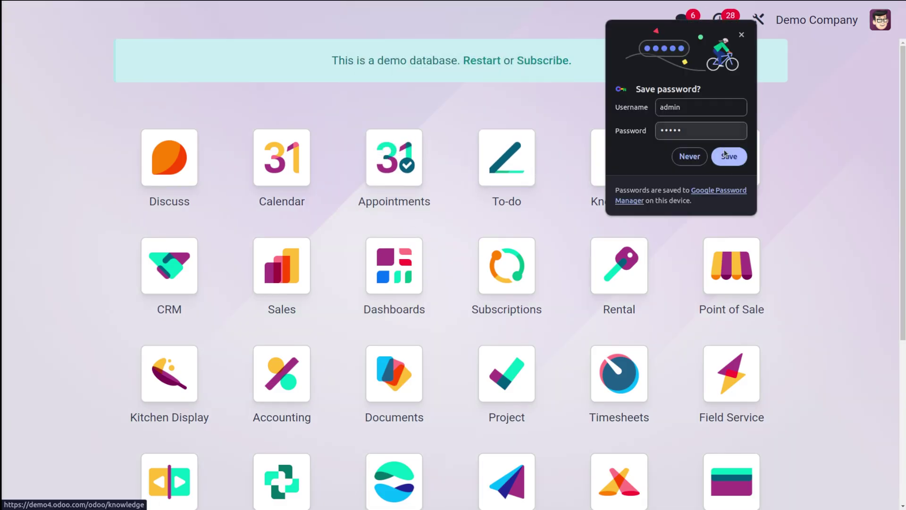
left_click(690, 155)
type("appr")
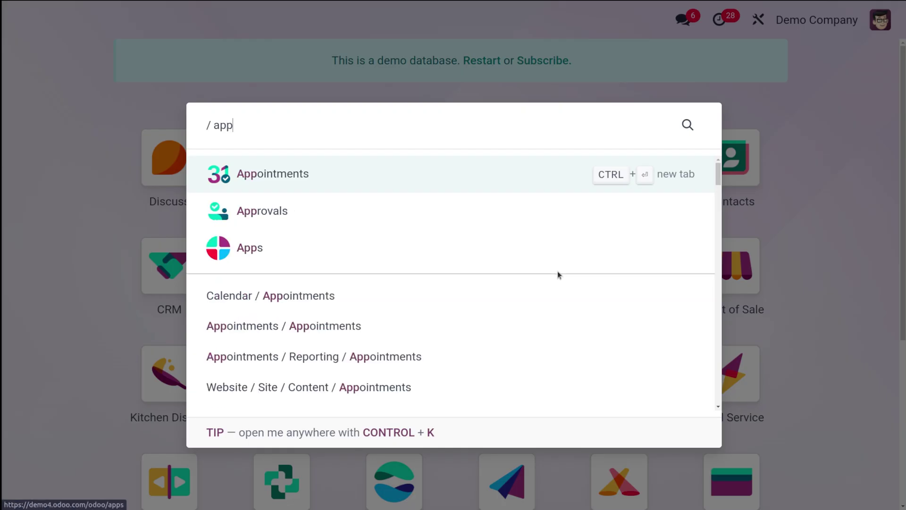
left_click(450, 178)
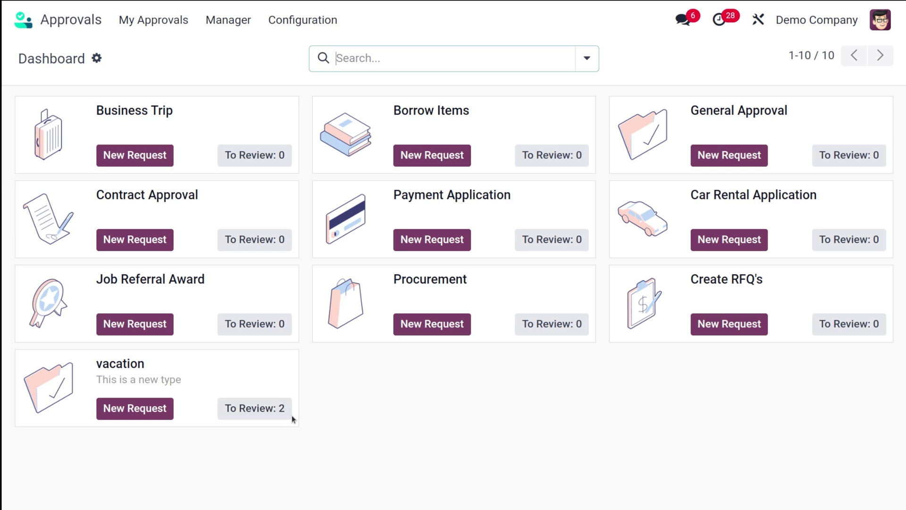
Step: Approve vacation request VAC00002 from the review list, then log out
left_click(252, 415)
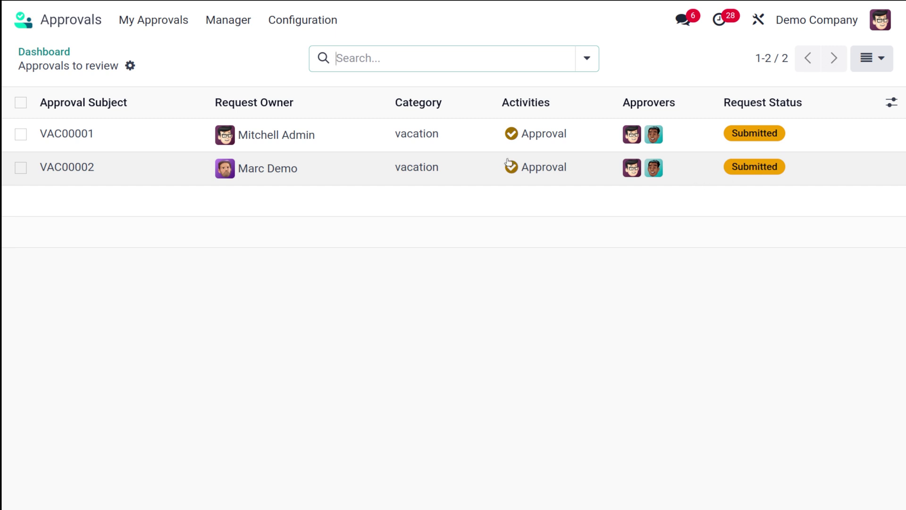
left_click(482, 169)
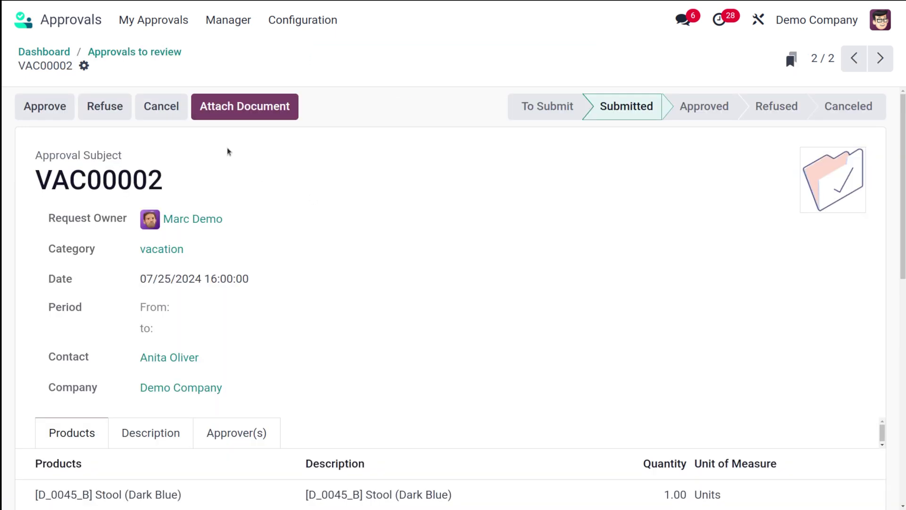
left_click(230, 21)
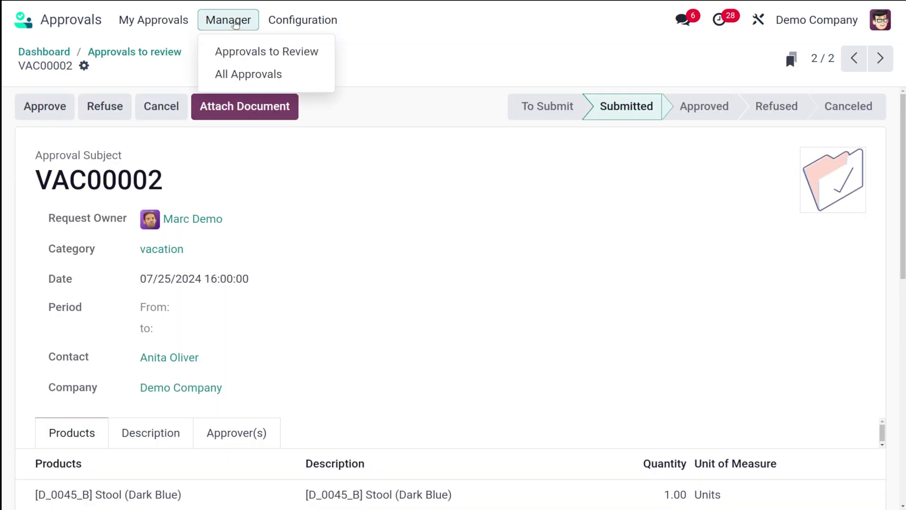
left_click(237, 53)
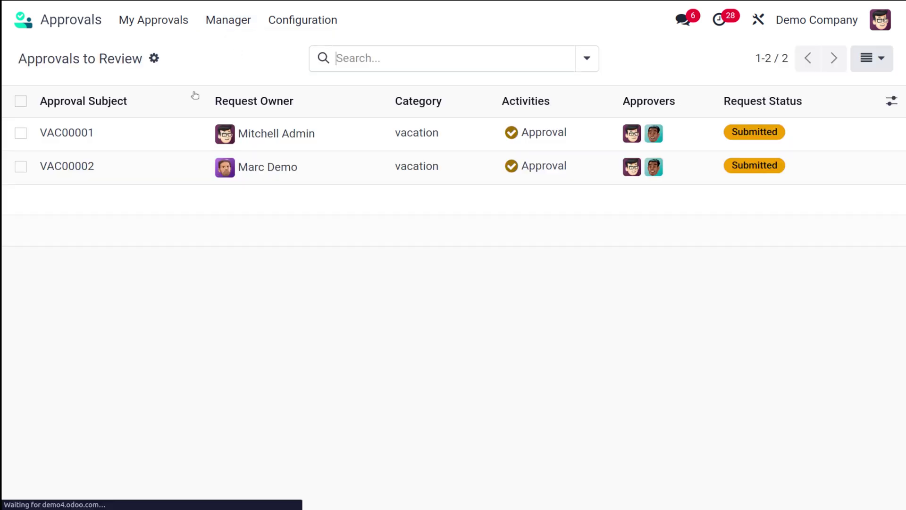
left_click(304, 167)
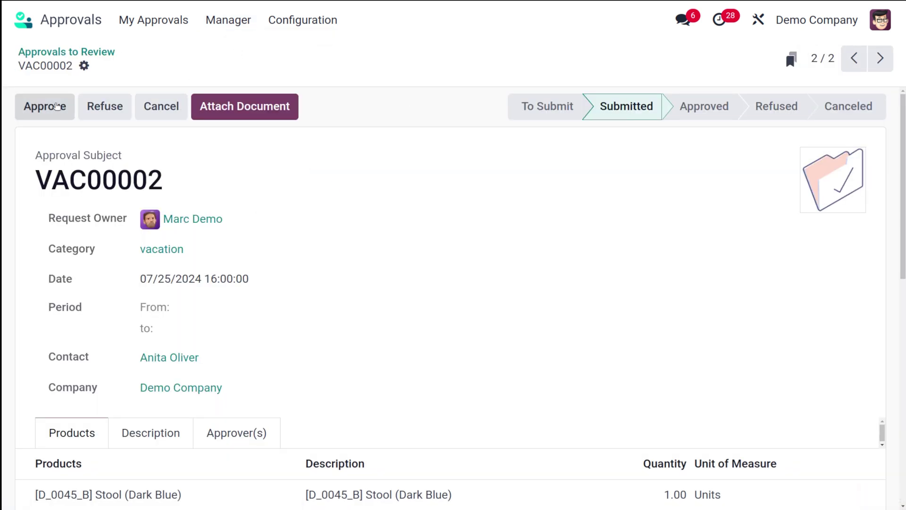
left_click(52, 106)
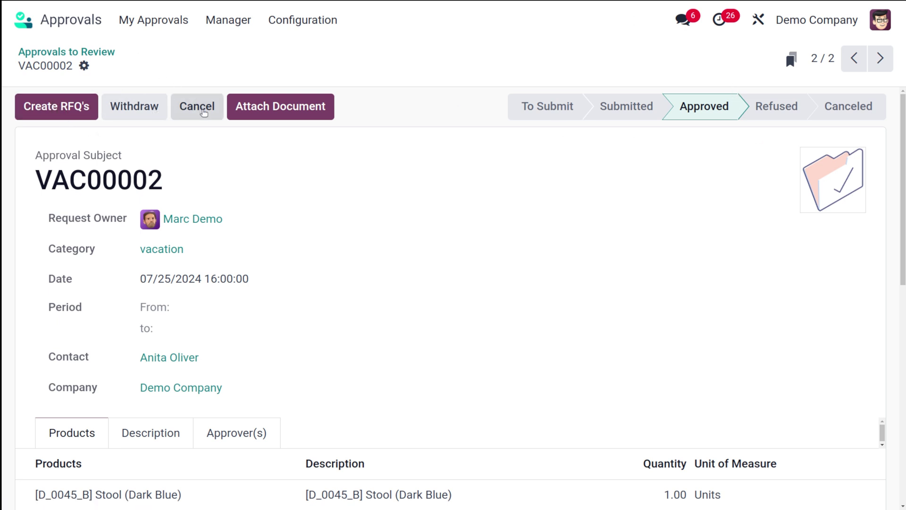
left_click(53, 105)
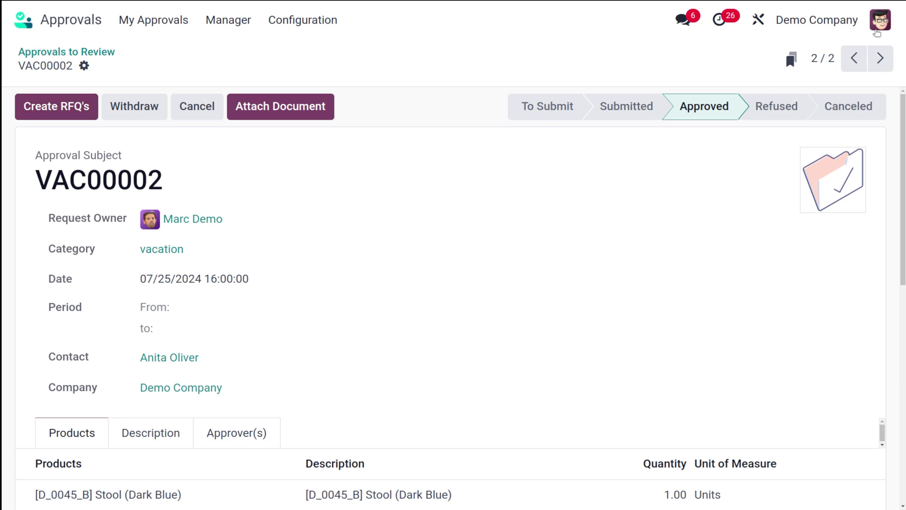
left_click(877, 27)
left_click(818, 228)
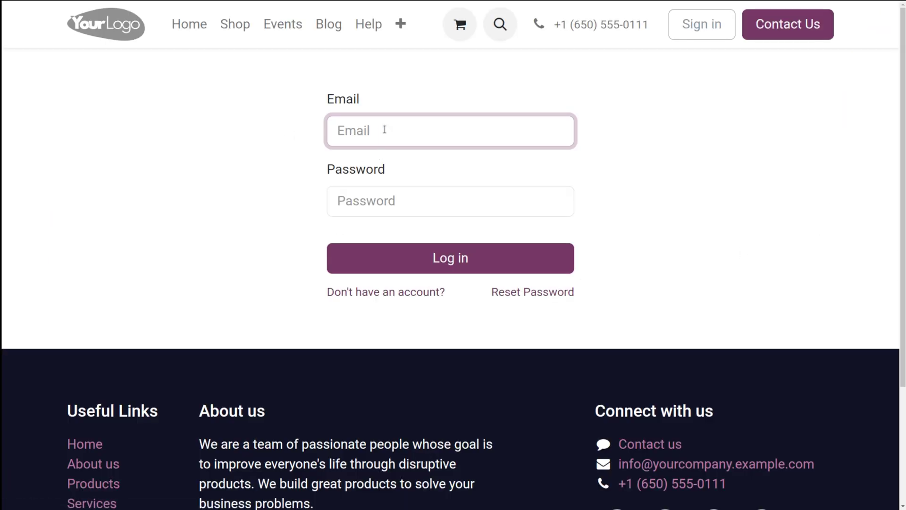
Step: Sign in as the requester using the saved login, dismissing the password prompts
left_click(385, 130)
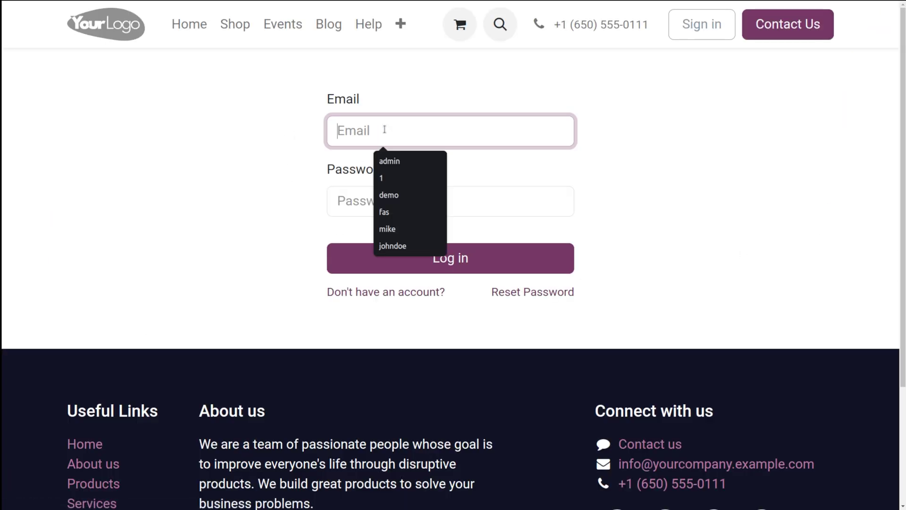
left_click(389, 195)
left_click(376, 208)
type("demo")
key("Return")
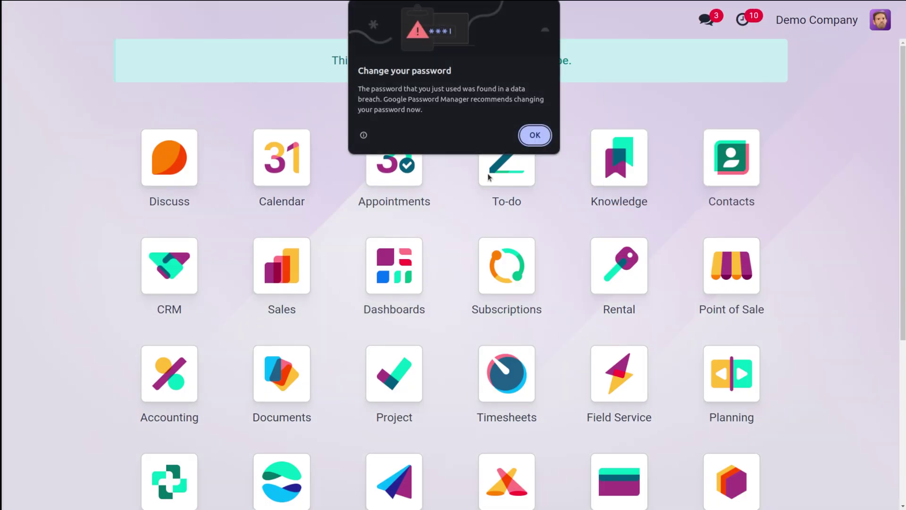
left_click(535, 135)
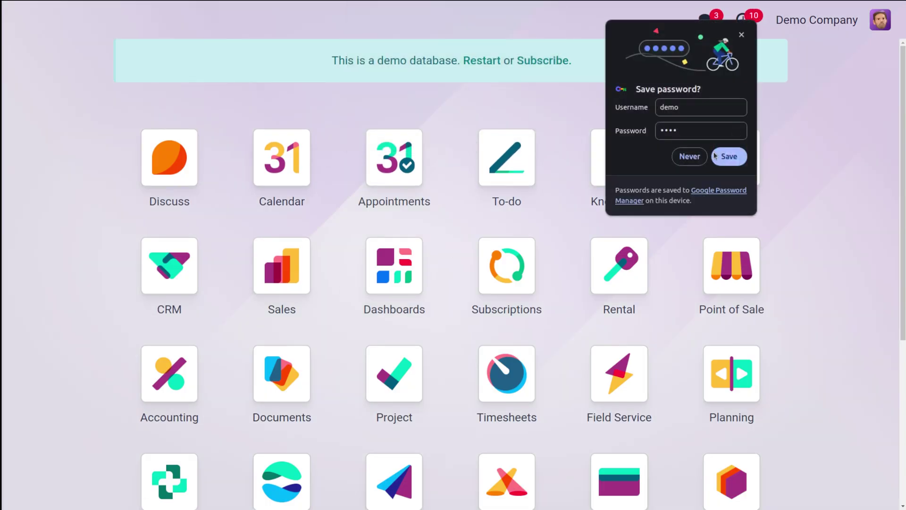
left_click(688, 156)
Step: Open the approved request VAC00002 from My Requests in Approvals
type("app")
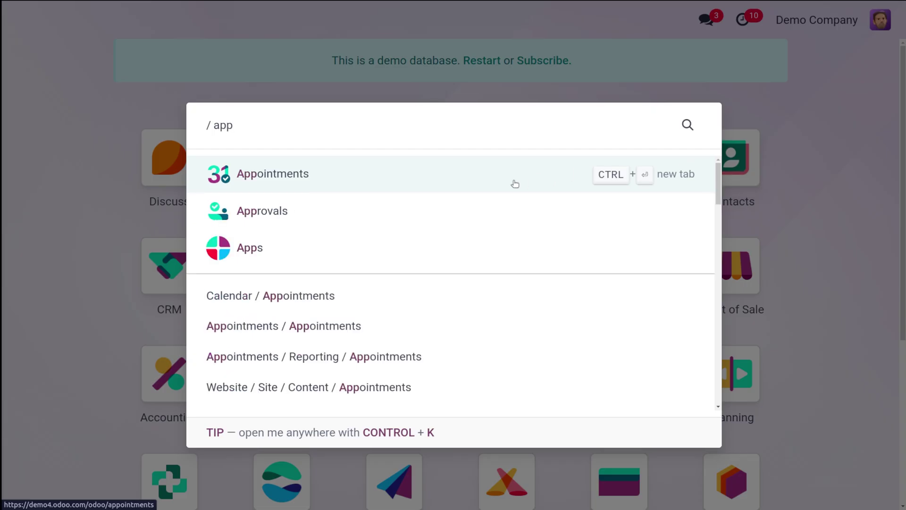
left_click(457, 208)
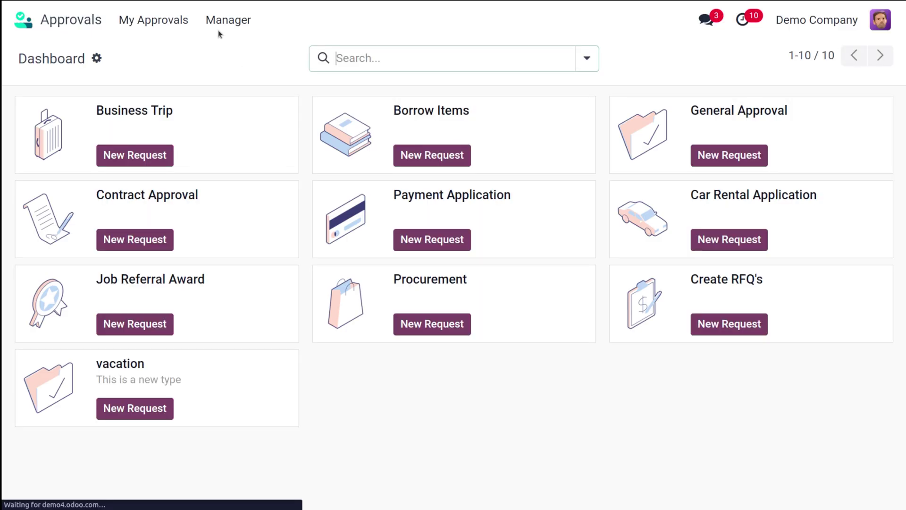
left_click(218, 22)
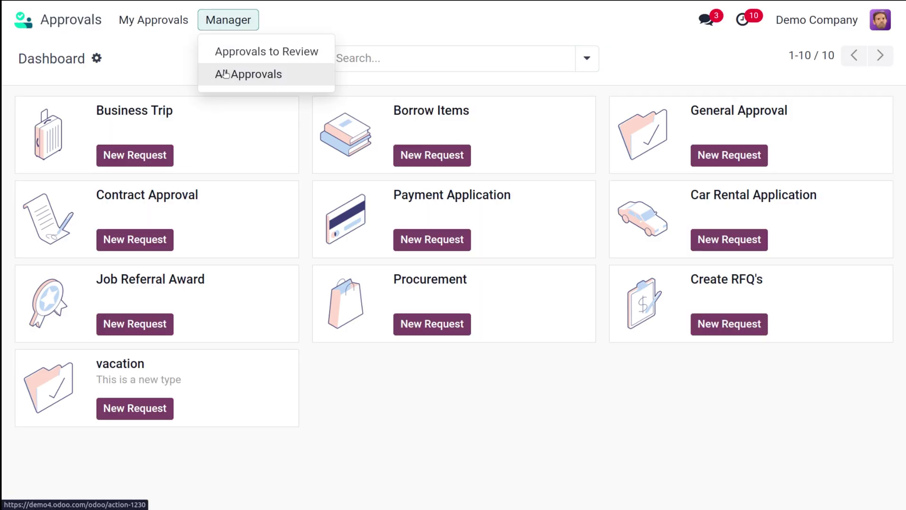
mouse_move(153, 20)
left_click(158, 73)
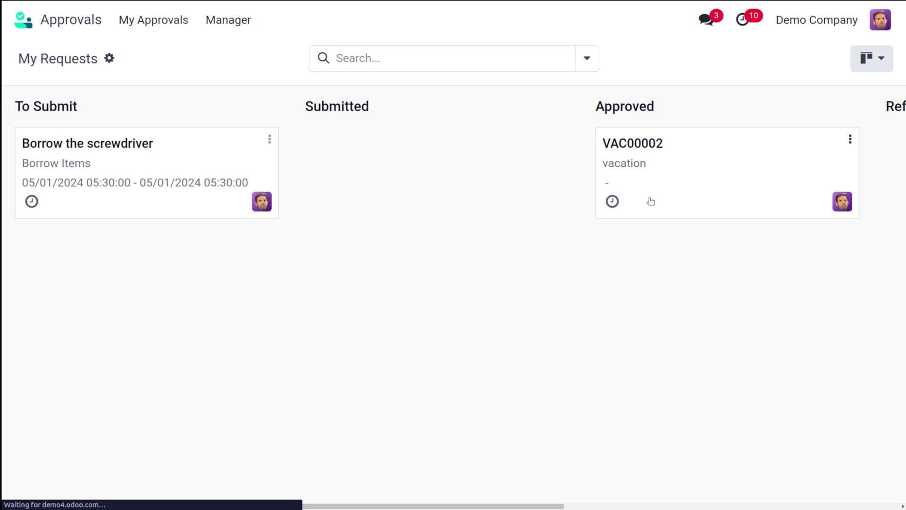
left_click(651, 201)
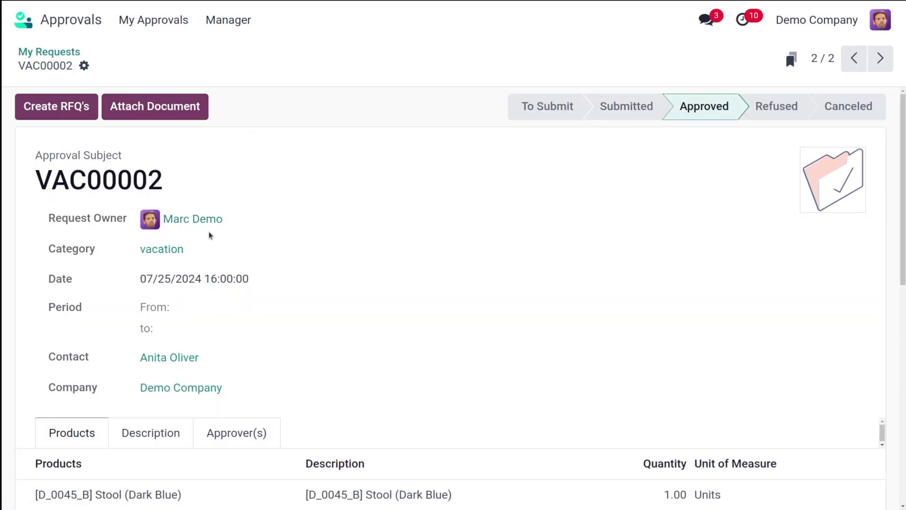
Step: Try creating RFQs for VAC00002 and close the missing-vendor error for Stool
left_click(53, 112)
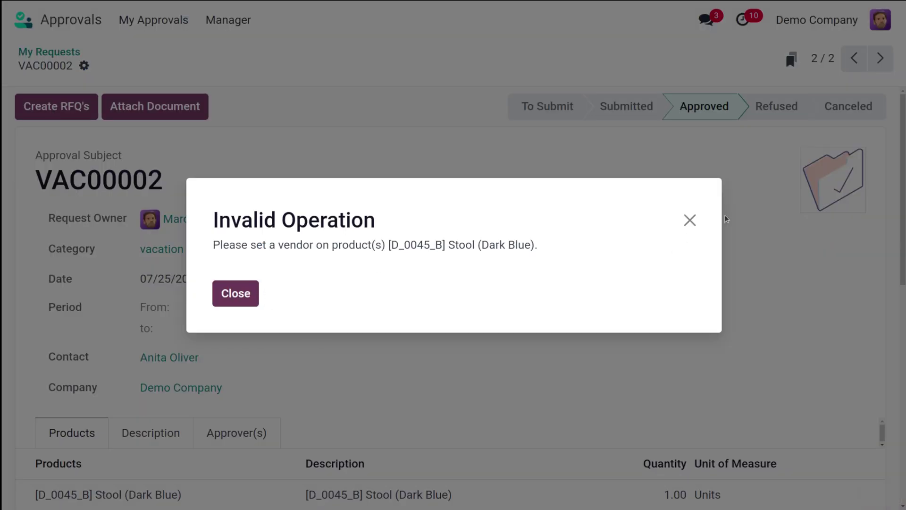
left_click(692, 221)
scroll(426, 356, "down", 6)
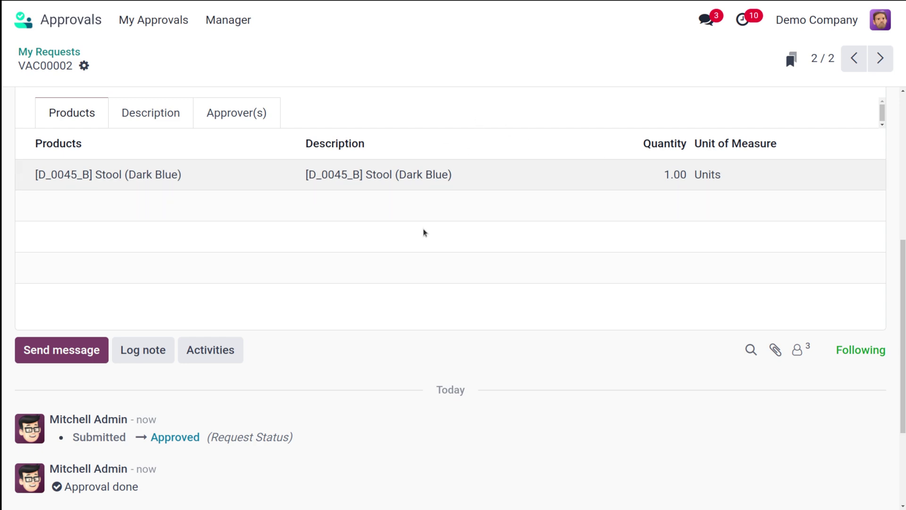
left_click_drag(392, 325, 189, 491)
scroll(422, 137, "up", 6)
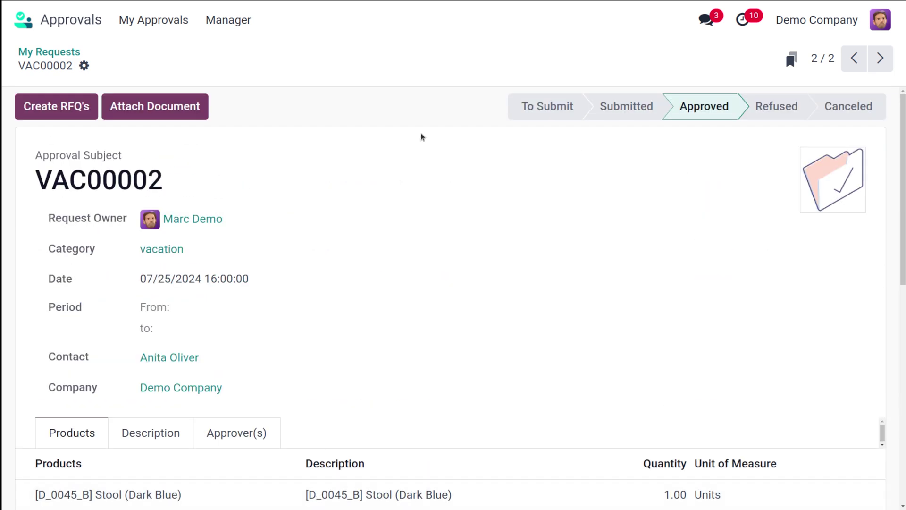
scroll(324, 299, "down", 6)
scroll(324, 302, "up", 6)
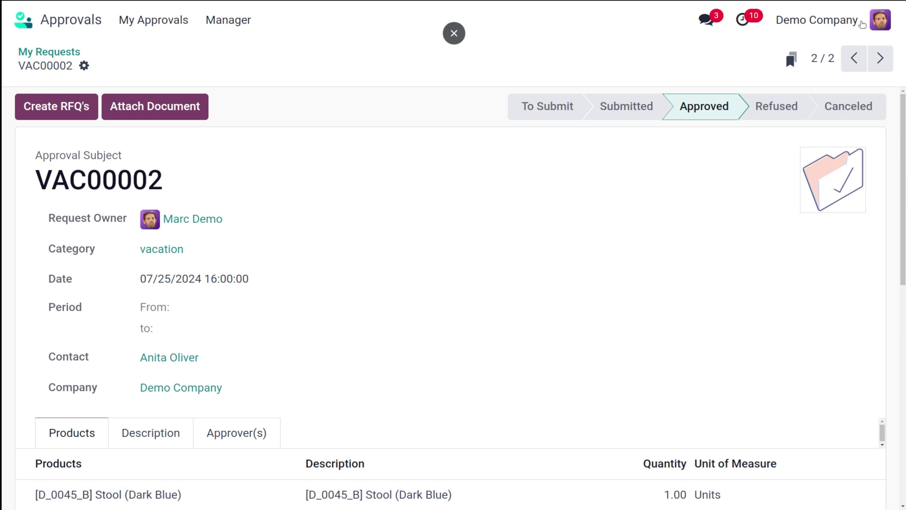
left_click(885, 22)
Step: Log out of the requester and sign back in as the manager, dismissing password prompts
left_click(815, 222)
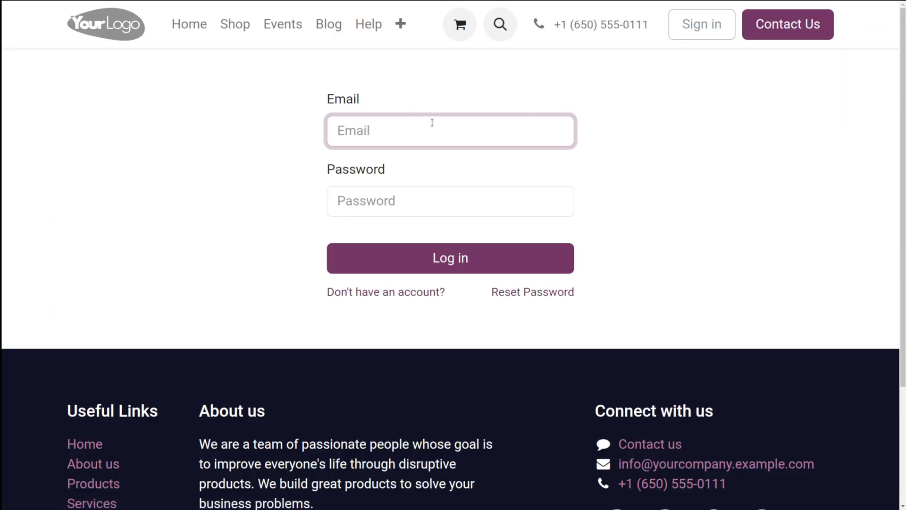
left_click(430, 122)
left_click(399, 169)
left_click(370, 196)
type("admin")
key("Return")
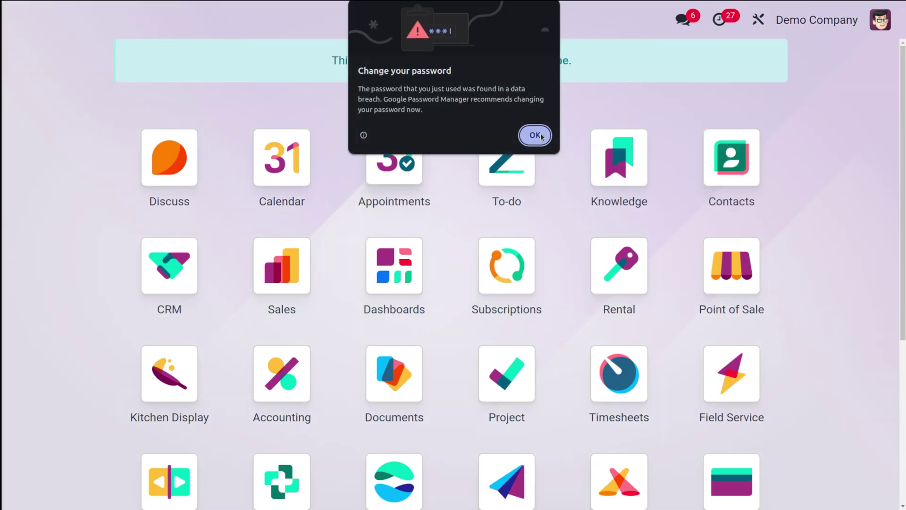
left_click(532, 134)
left_click(690, 157)
Step: Open Approvals and show its Configuration menu
type("app")
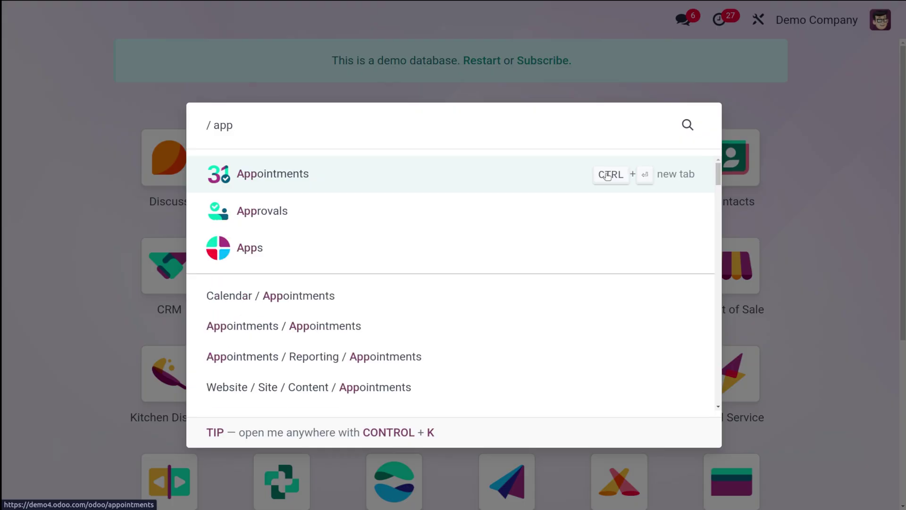
left_click(518, 205)
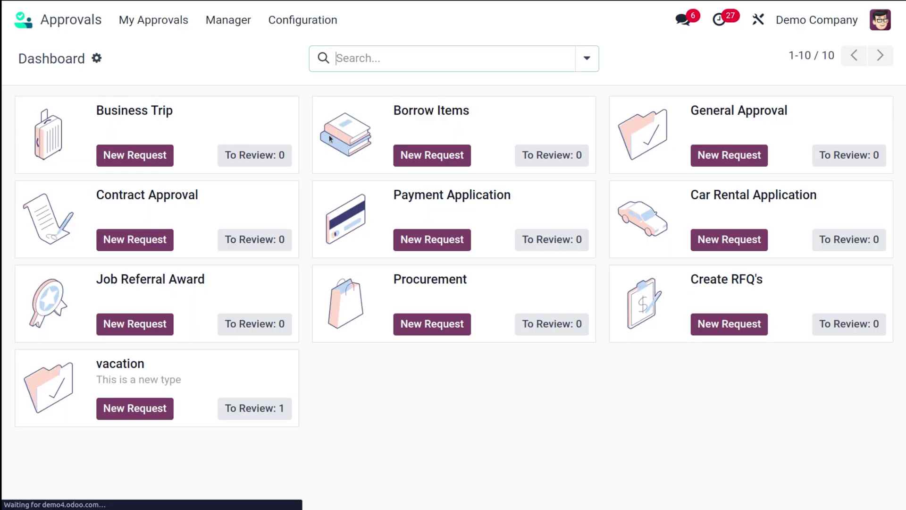
left_click(304, 25)
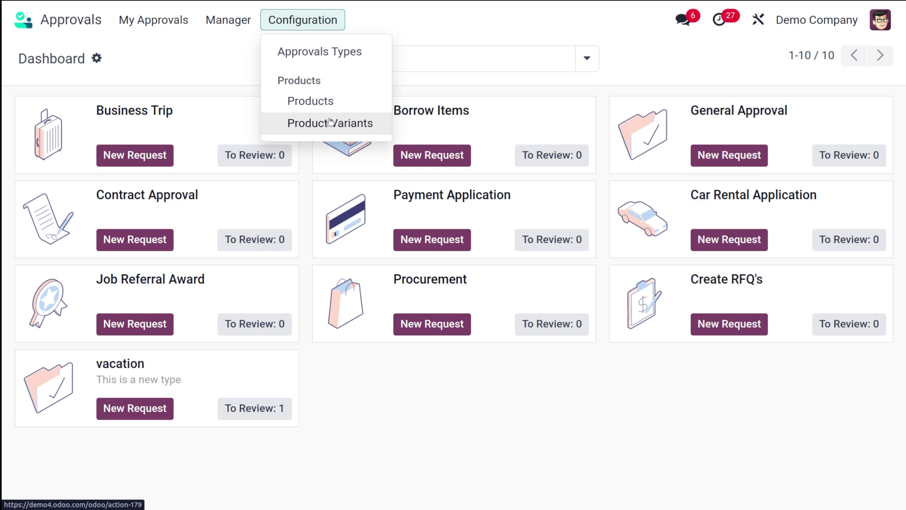
Step: Open the Stool product from the product list, searching 'stool' without the Can be Sold filter
left_click(324, 101)
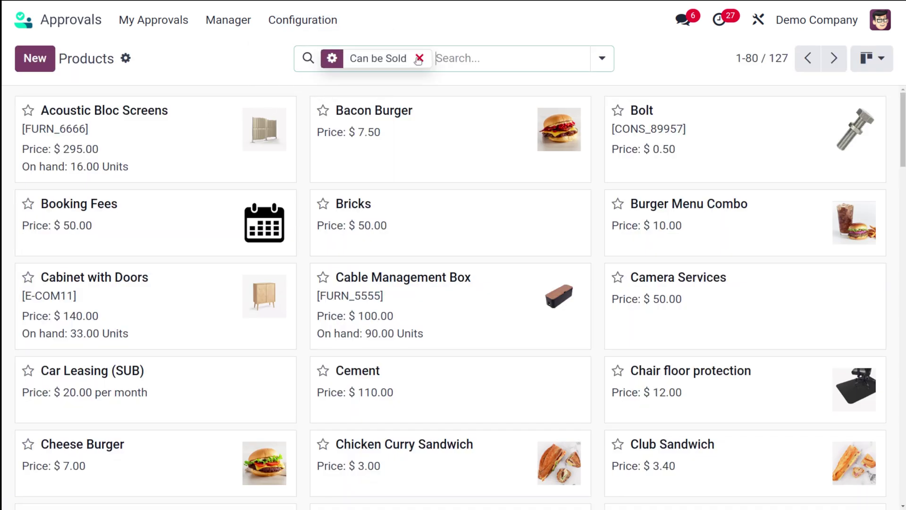
left_click(419, 58)
type("st")
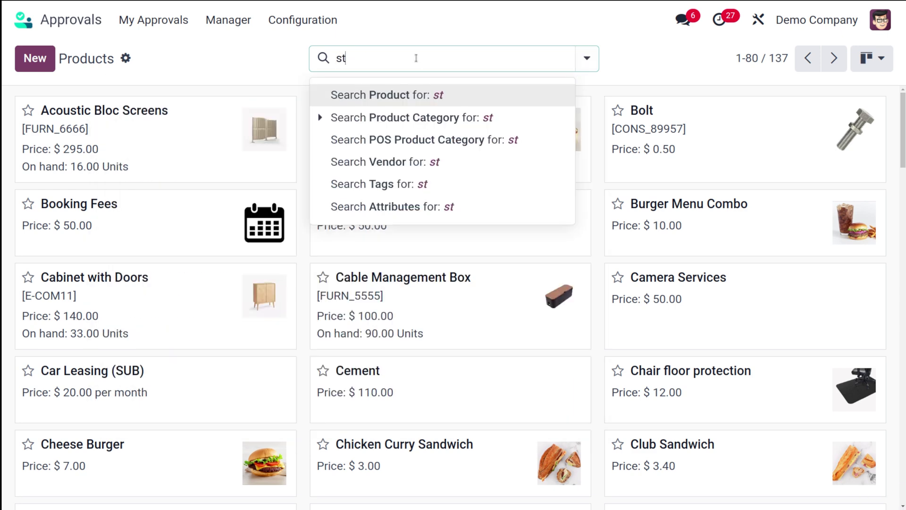
type("ool")
key("Return")
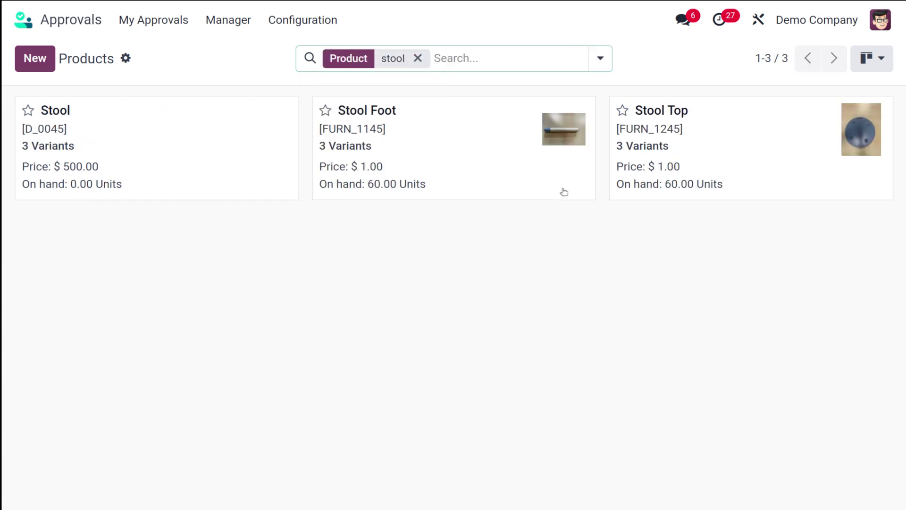
left_click(265, 134)
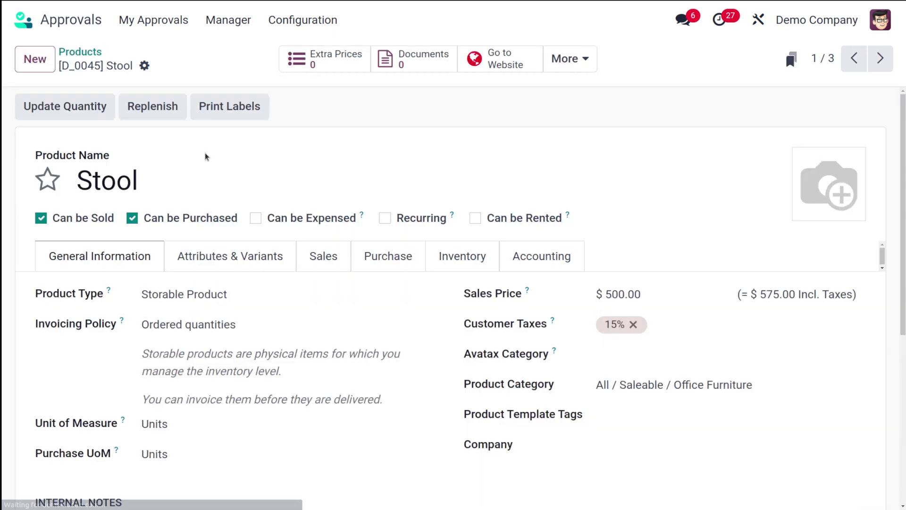
Step: Add a vendor line with quantity 1 and price 50.00 on the Purchase tab, then save
left_click(399, 249)
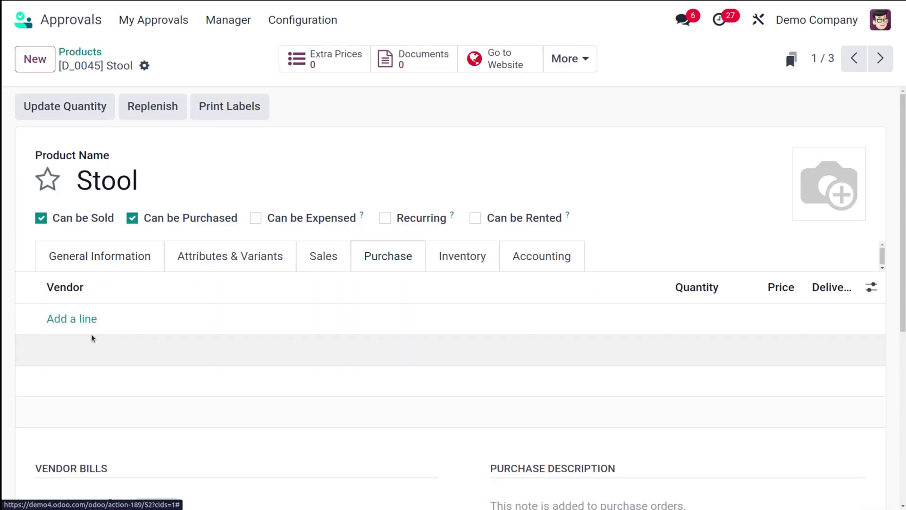
left_click(78, 320)
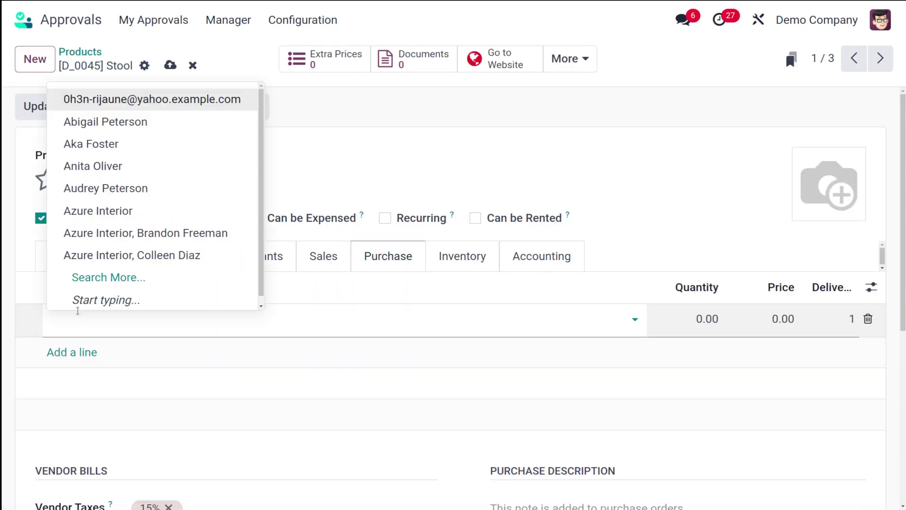
left_click(140, 198)
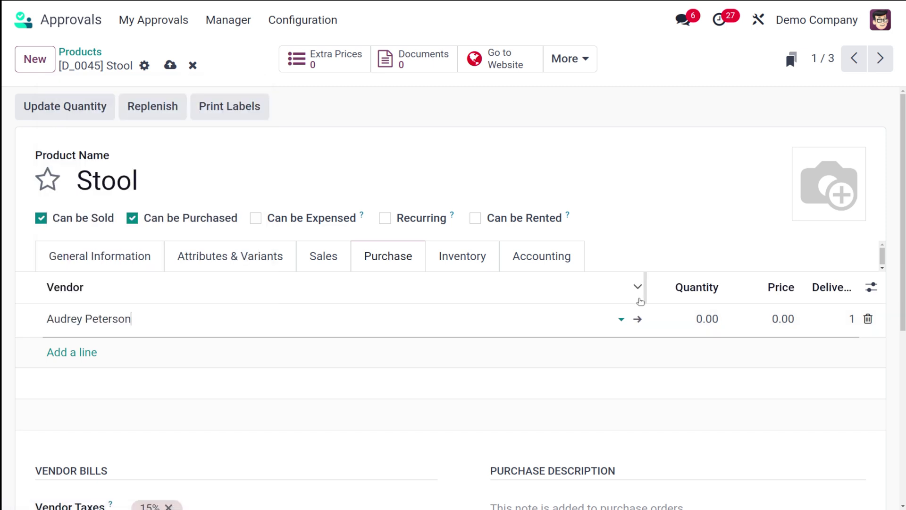
left_click(695, 322)
type("1")
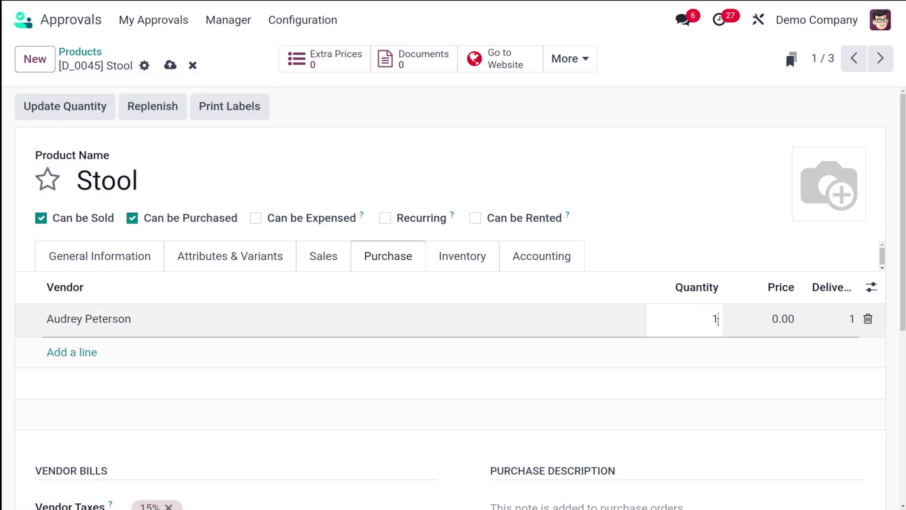
left_click(785, 320)
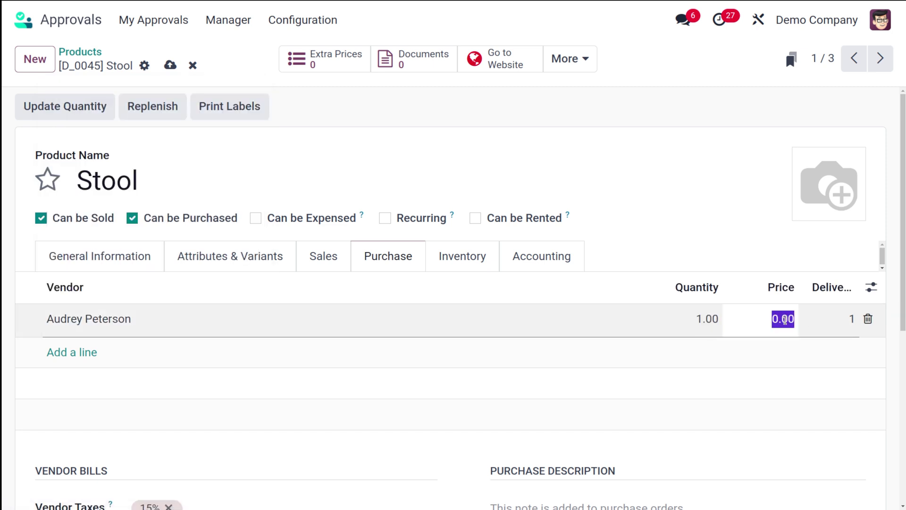
type("50")
left_click(722, 235)
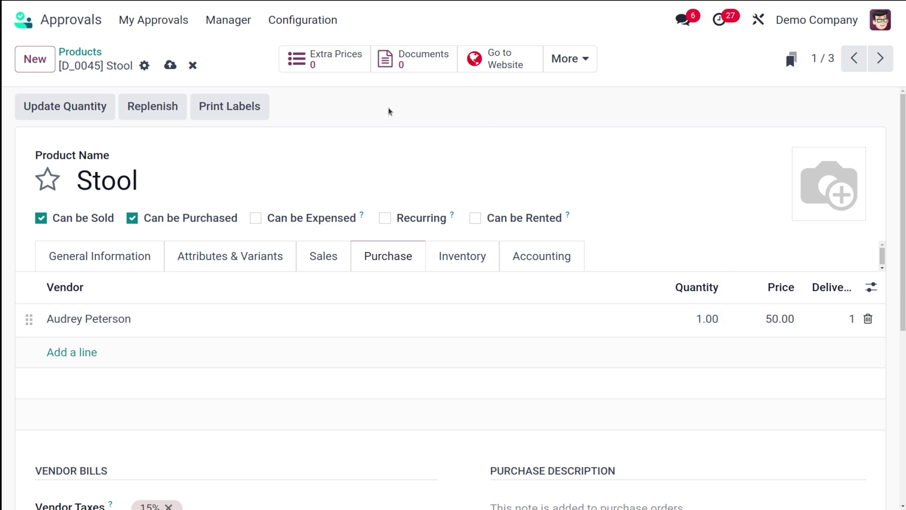
left_click(170, 64)
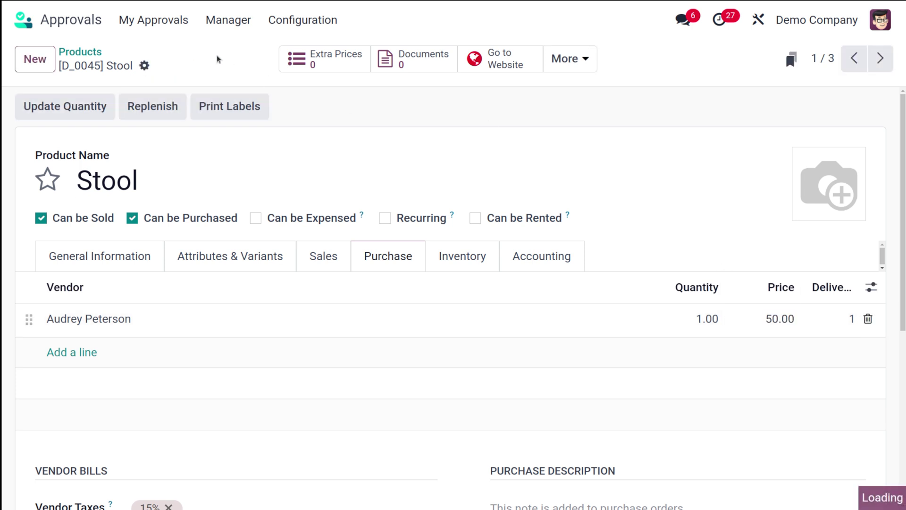
Step: Open VAC00002 from All Approvals and create its RFQ
left_click(159, 21)
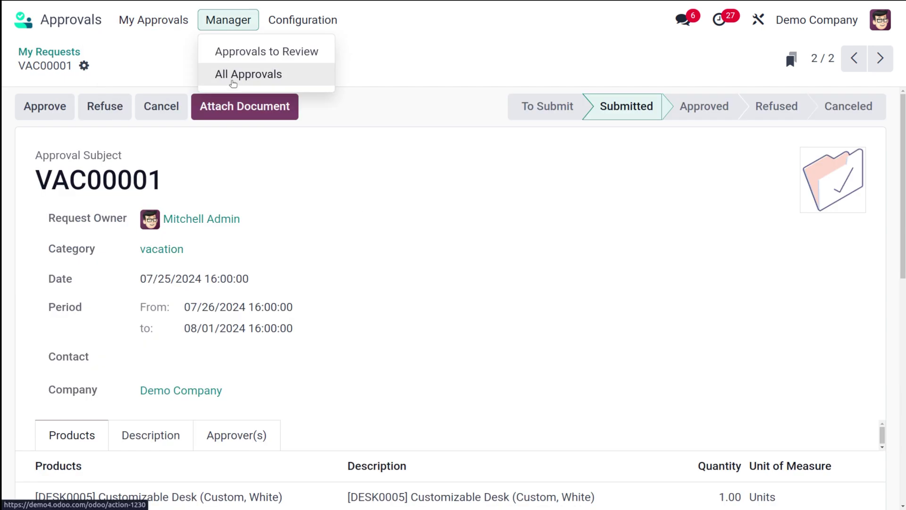
left_click(231, 78)
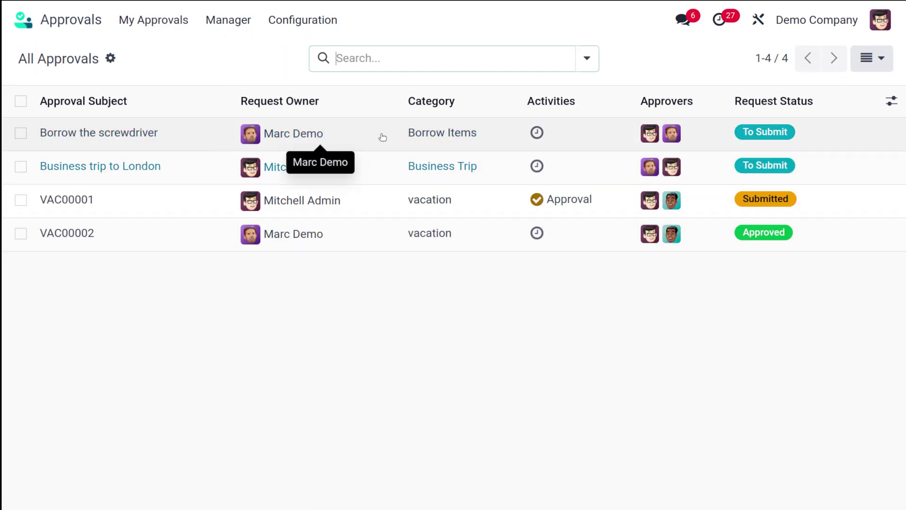
left_click(357, 235)
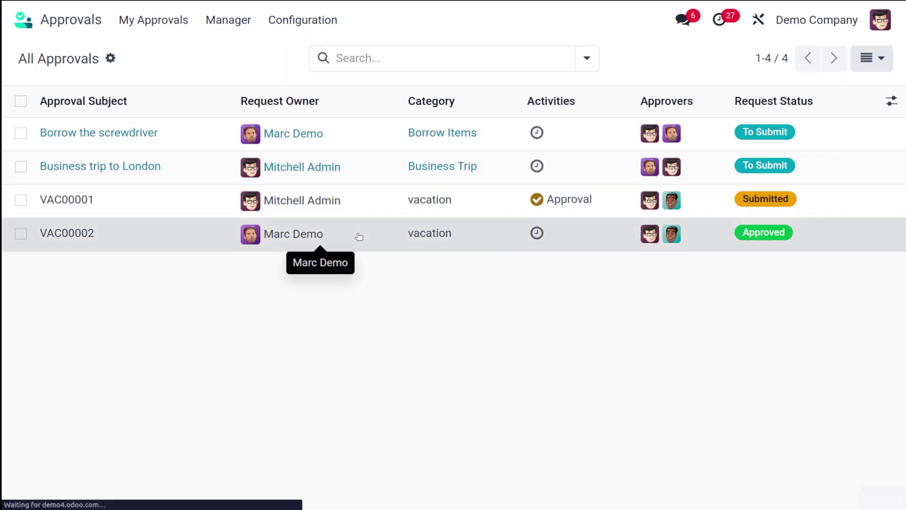
left_click(43, 105)
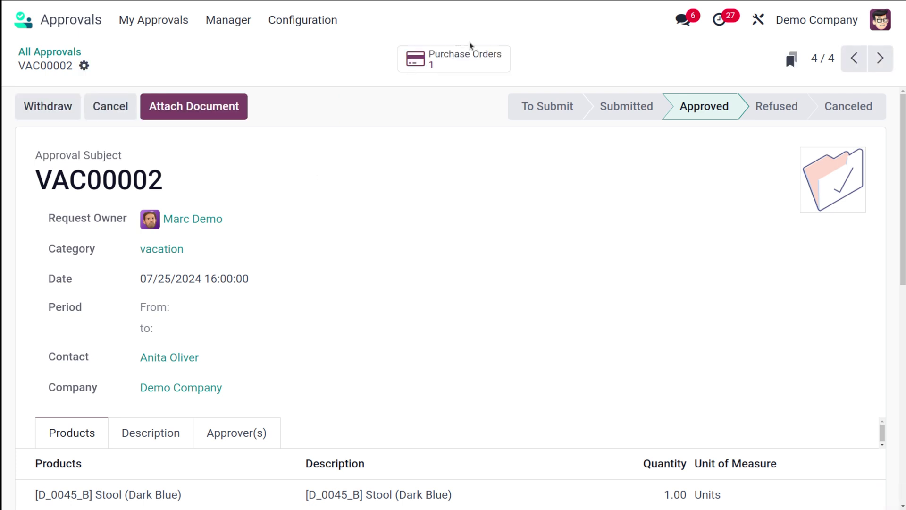
Step: Check the linked purchase order RFQ P00017 ($57.50) and return to VAC00002
scroll(356, 330, "down", 4)
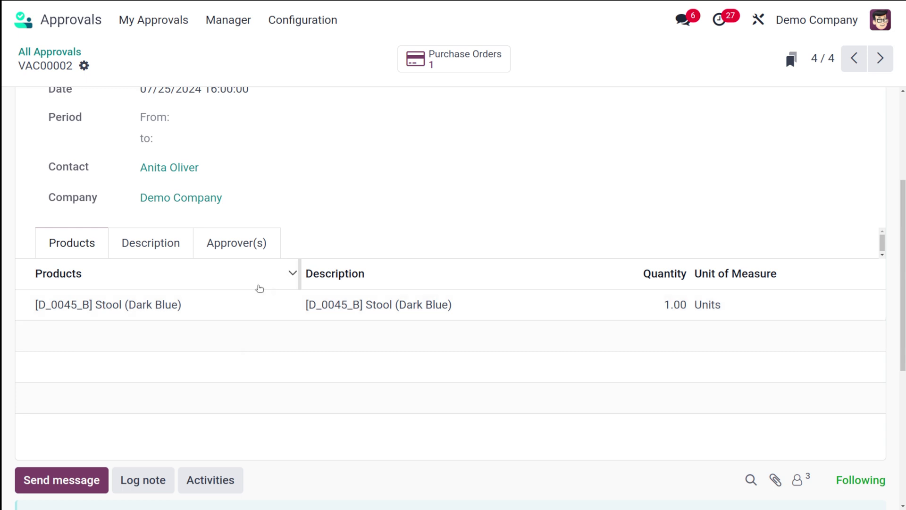
scroll(259, 288, "up", 4)
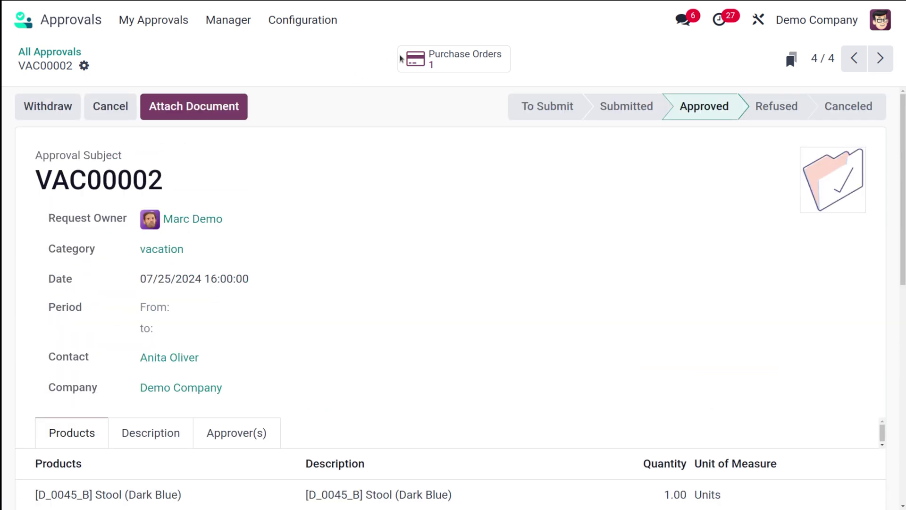
left_click(439, 61)
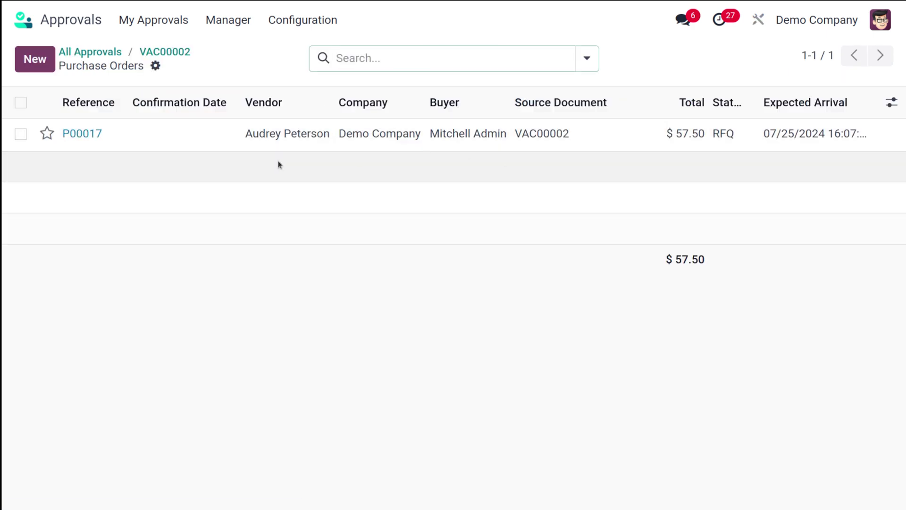
left_click(177, 53)
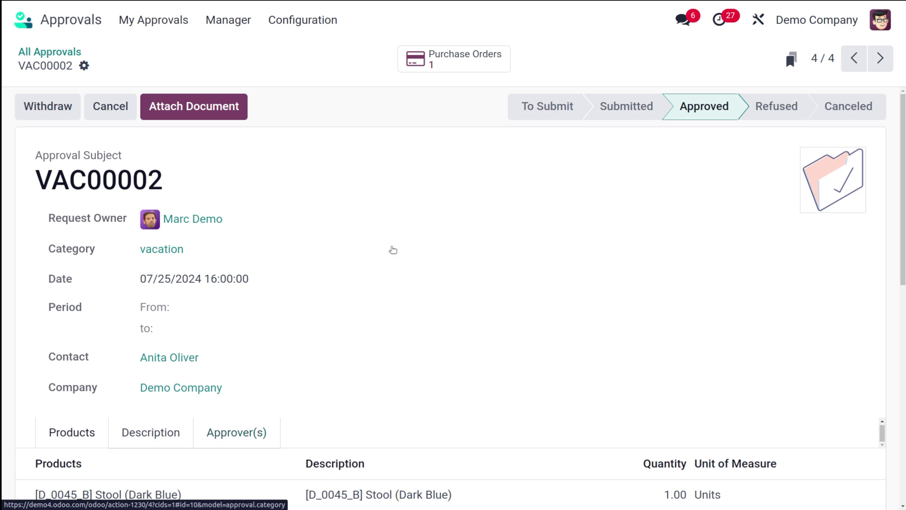
Step: Browse the approvals dashboard and the My Requests list
left_click(225, 31)
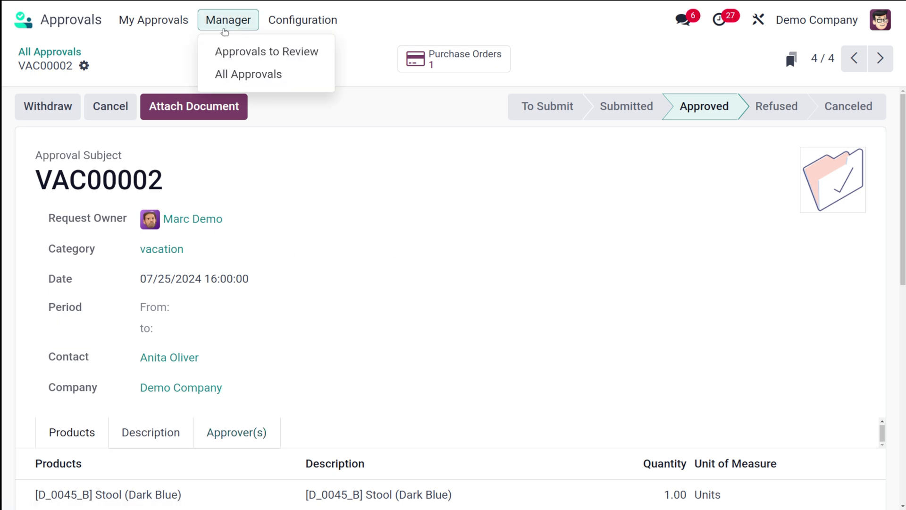
left_click(184, 24)
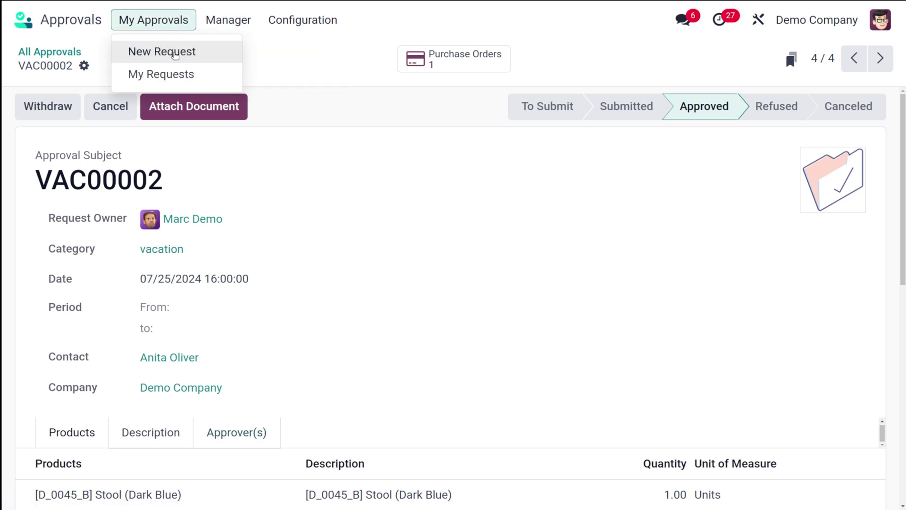
left_click(192, 52)
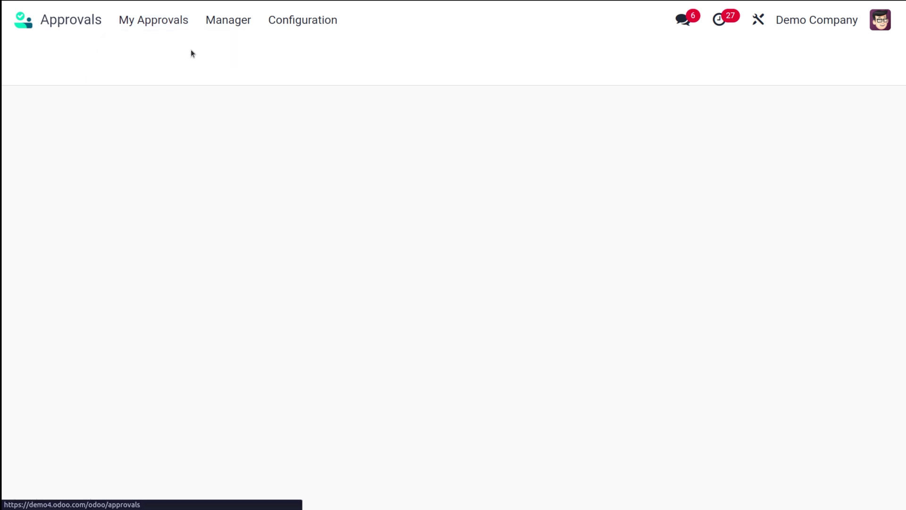
left_click(170, 27)
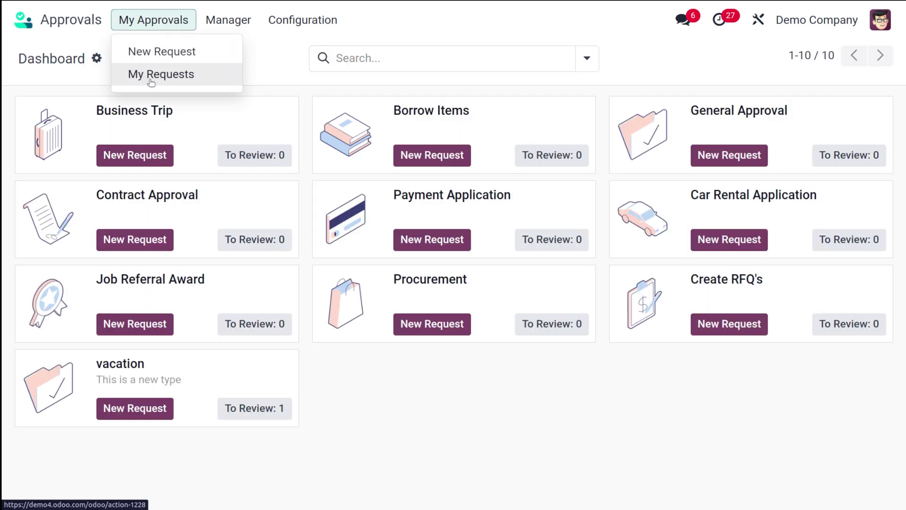
left_click(149, 80)
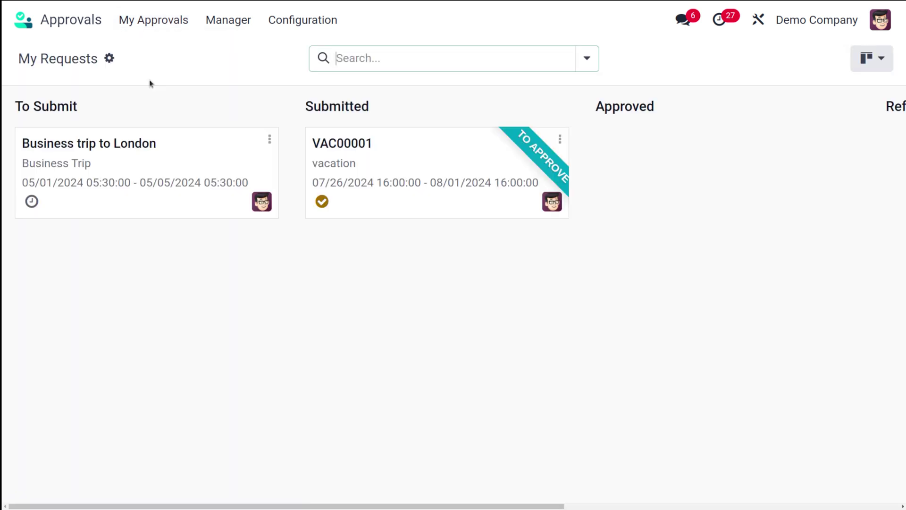
scroll(321, 158, "right", 5)
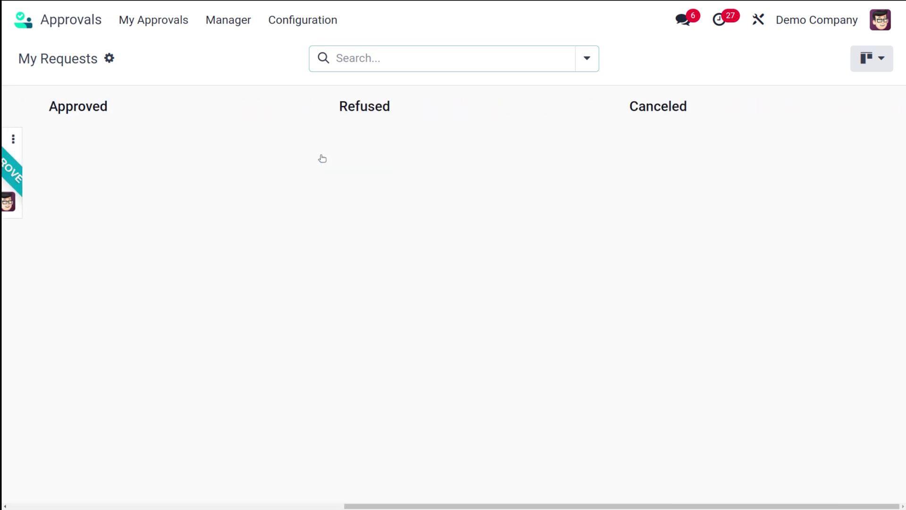
scroll(322, 158, "left", 5)
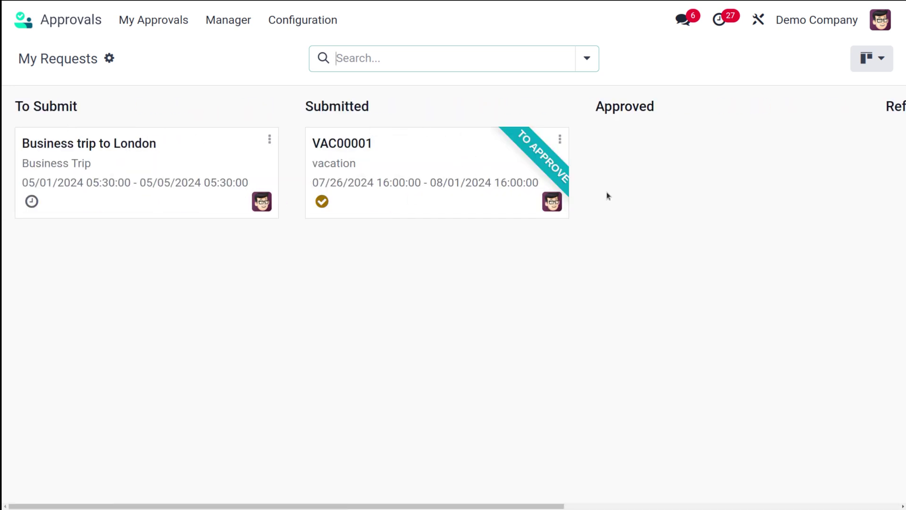
Step: View Approvals to Review, then All Approvals, briefly opening and closing Configuration
left_click(228, 19)
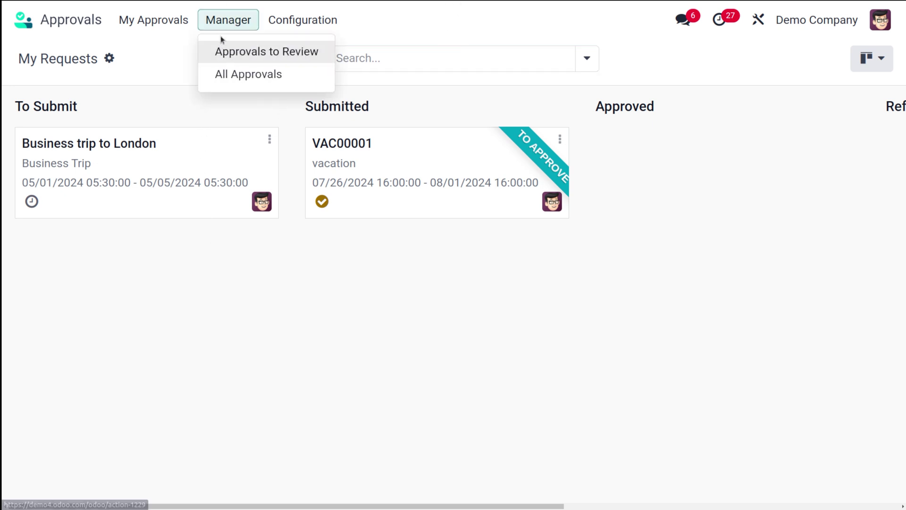
left_click(249, 54)
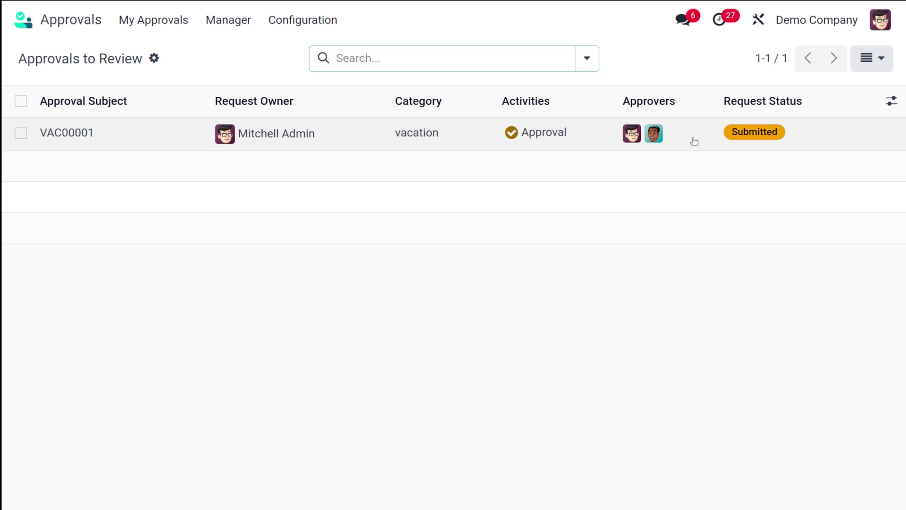
left_click(209, 28)
left_click(244, 75)
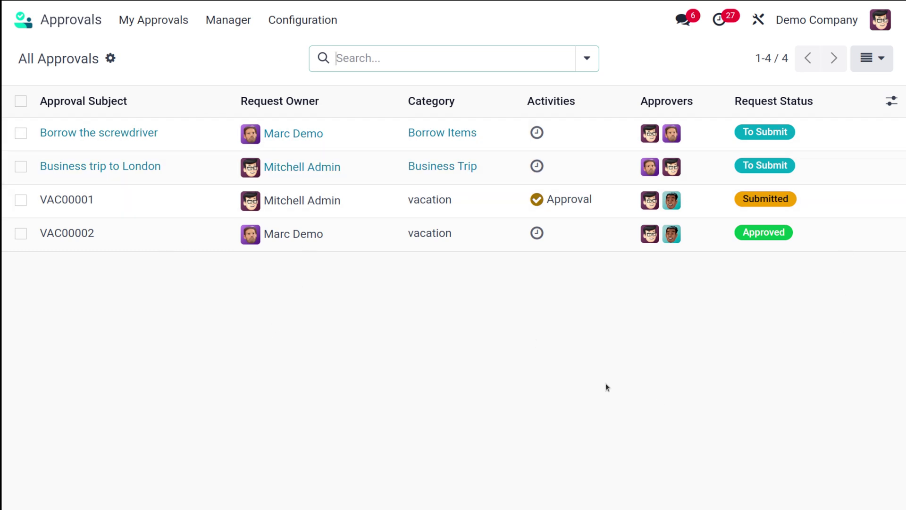
left_click(293, 21)
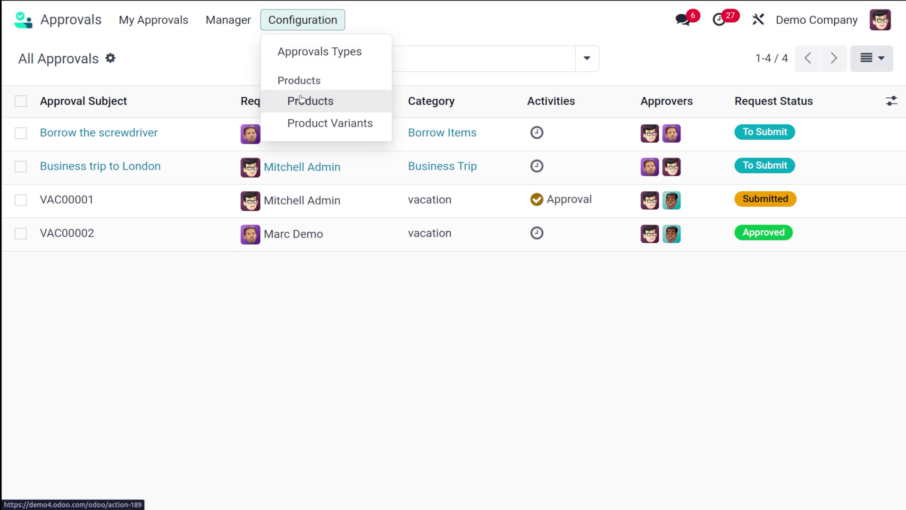
left_click(340, 428)
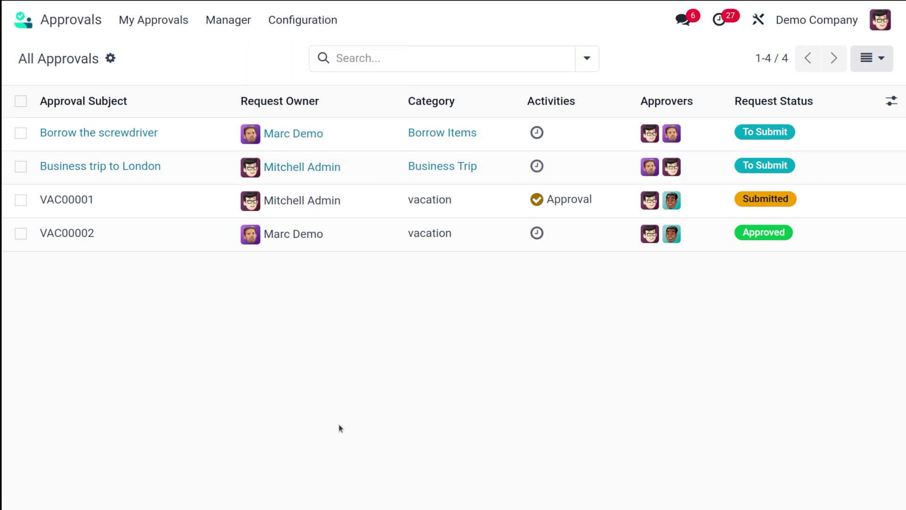